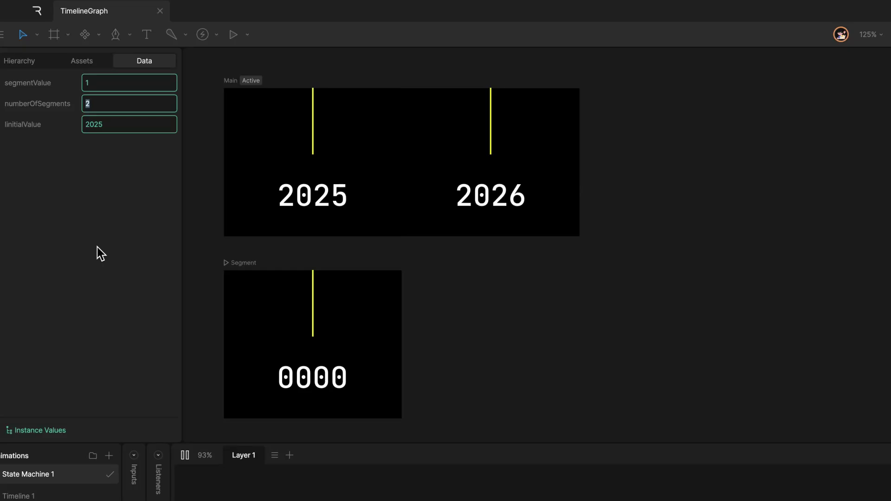
Set initialValue to 2025 in the Data tab
key("shift+Tab")
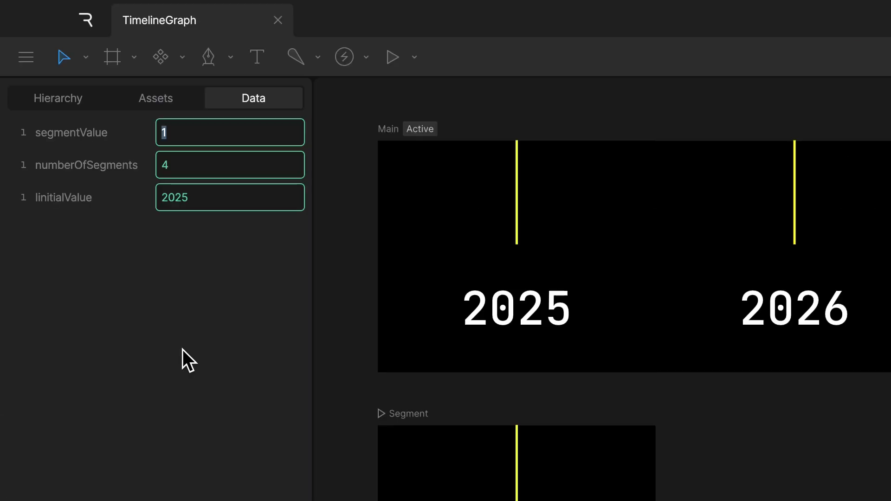
key("Up")
key("Up")
key("Up")
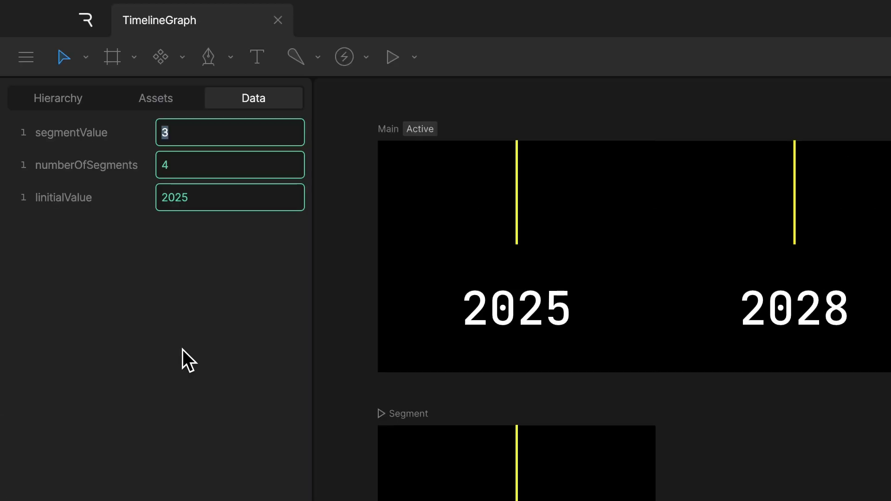
left_click(271, 99)
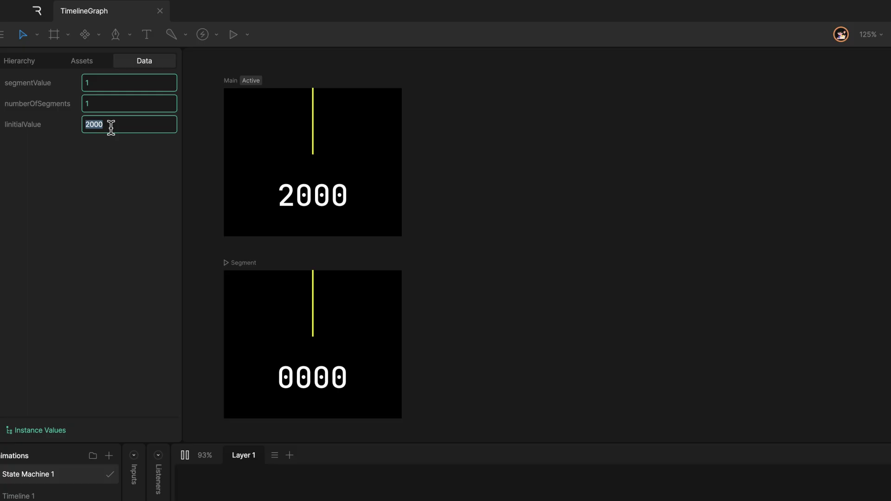
type("2025")
left_click(130, 177)
Step numberOfSegments up and down with the arrow keys, ending at 4 segments
left_click(115, 102)
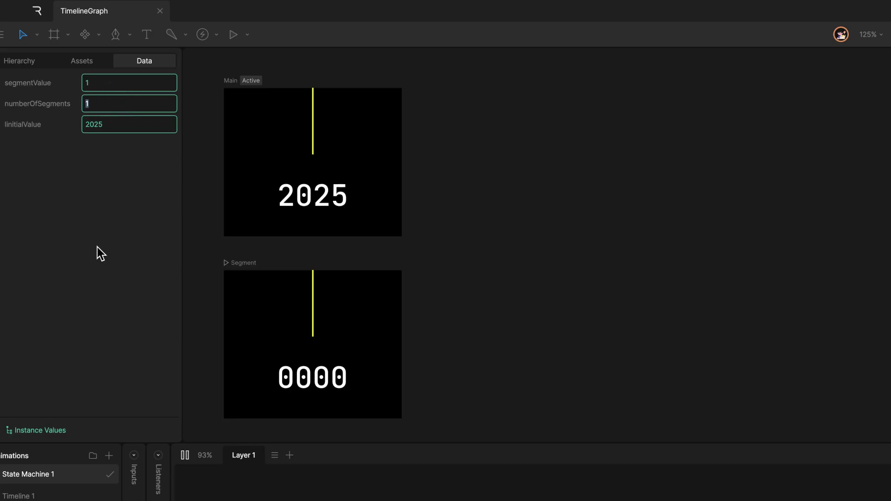
key("Up")
key("Up")
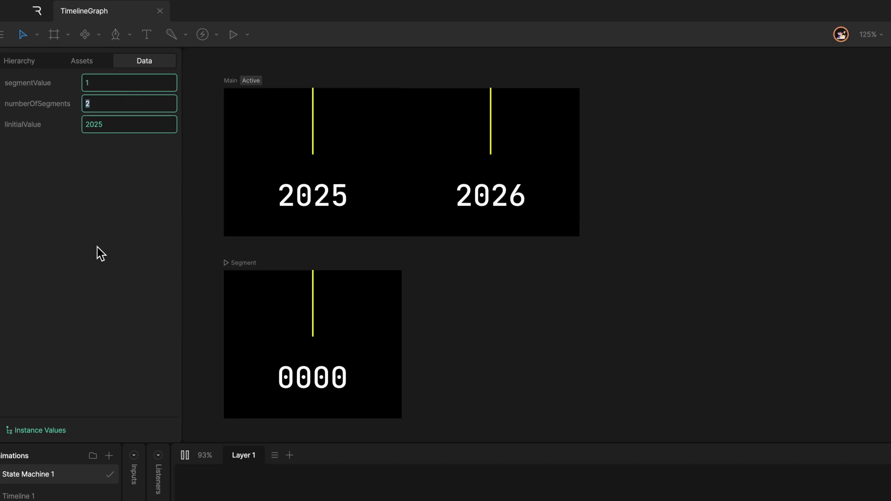
key("Up")
key("Up")
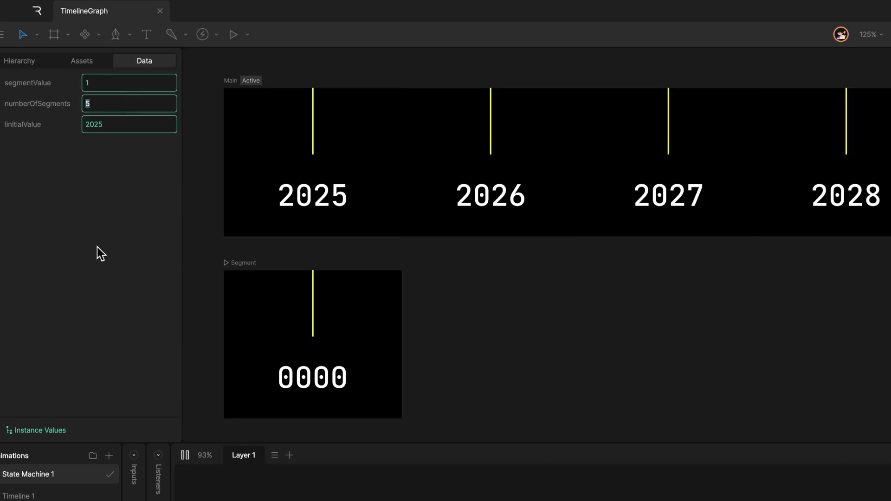
key("Down")
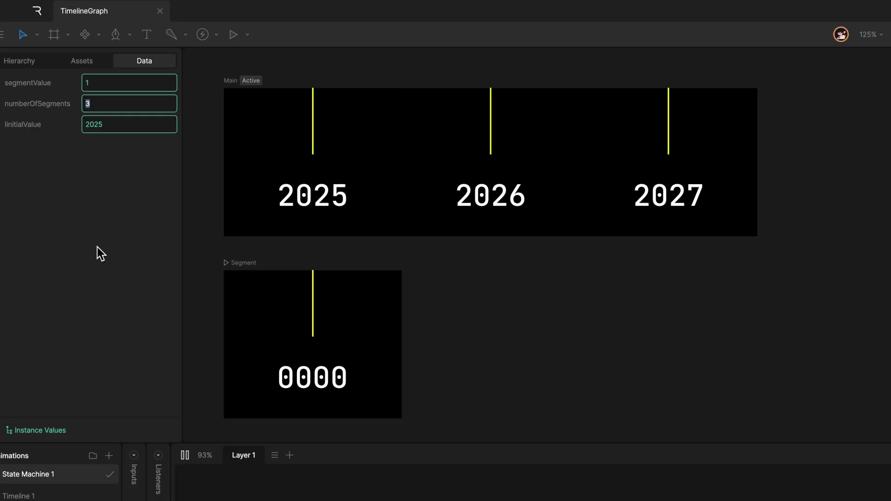
key("Down")
key("Down")
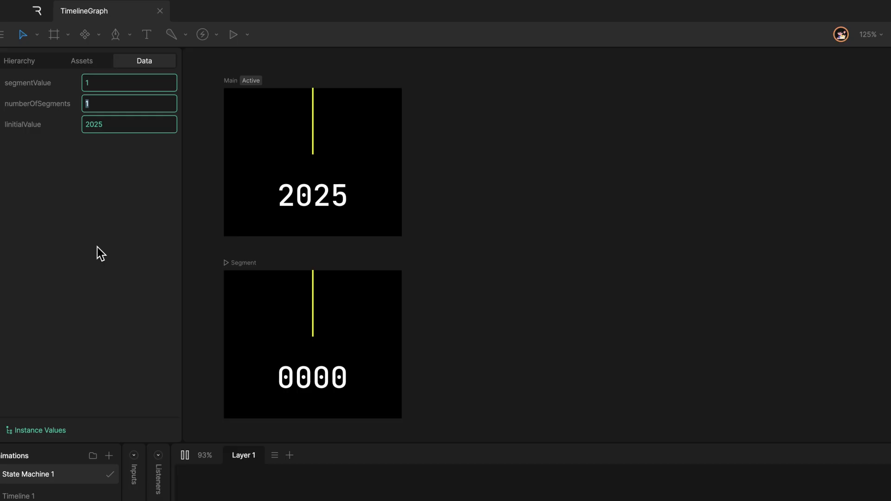
key("Up")
key("Up")
key("Up")
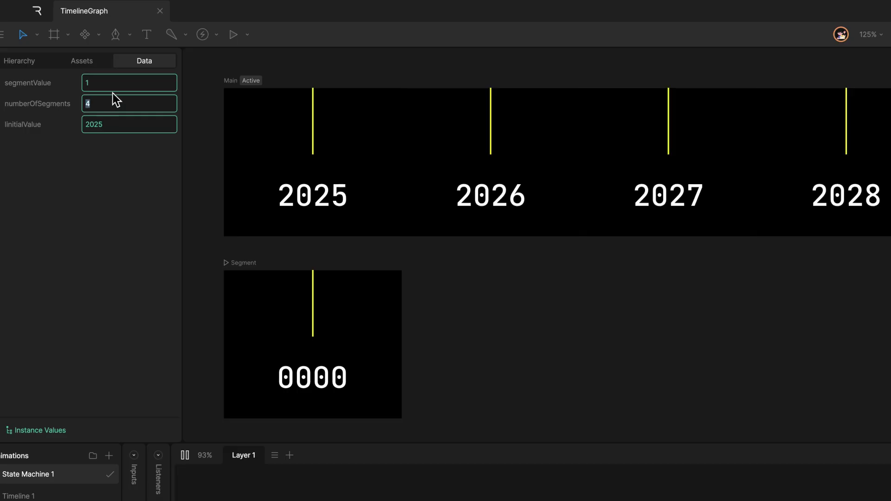
Raise segmentValue from 1 to 4 so labels read 2025, 2029, 2033, 2037
left_click(105, 79)
left_click(122, 82)
left_click_drag(91, 82, 76, 82)
key("Up")
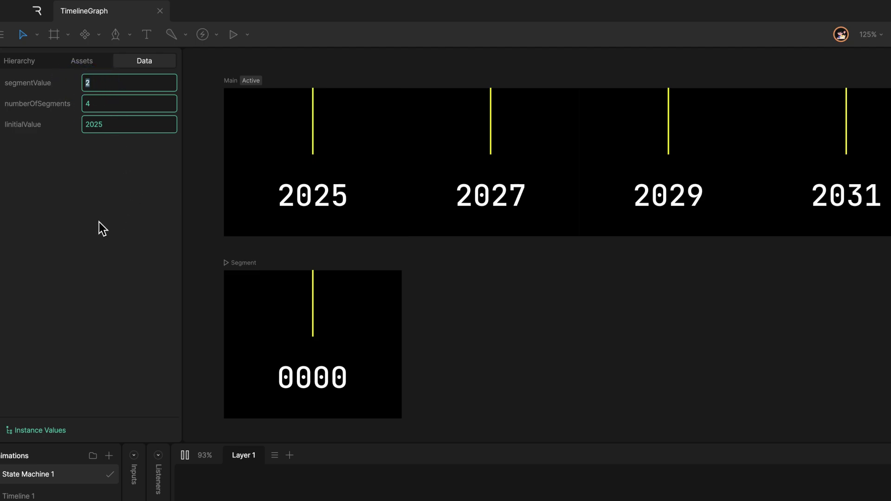
key("Up")
key("Up")
key("Up")
key("Up")
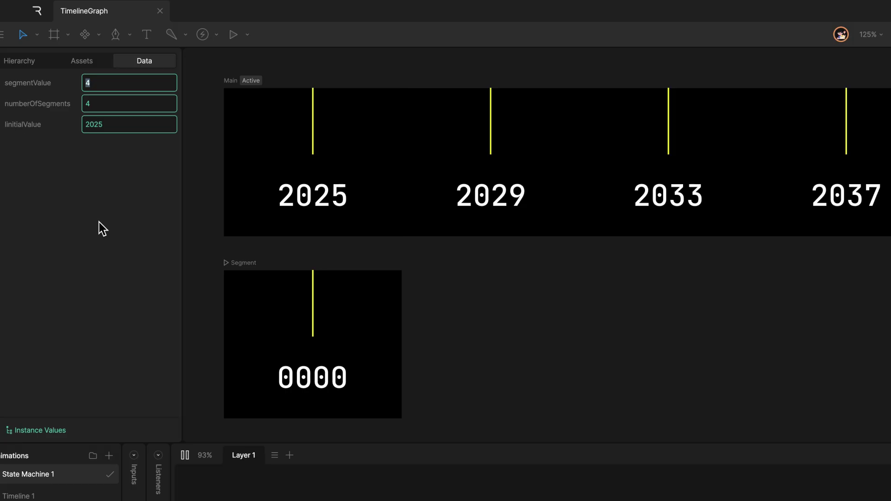
Delete the Number to List 1 converter and the Main view model
left_click(135, 110)
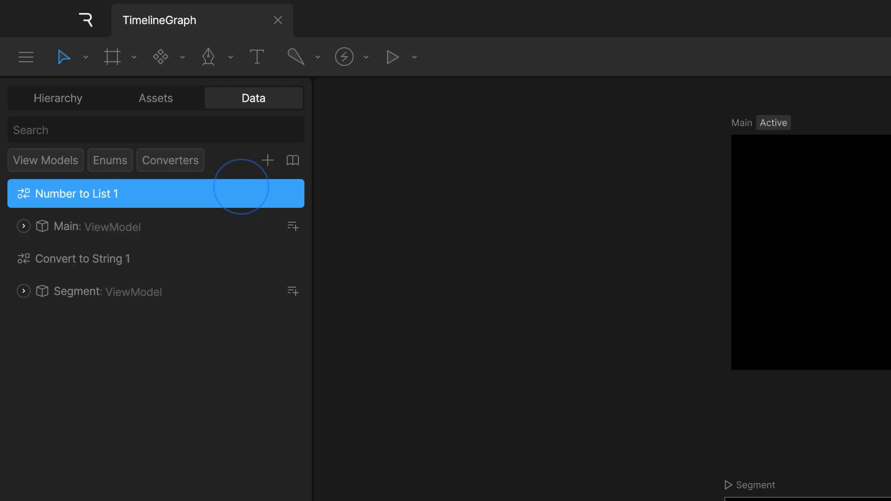
key("Delete")
left_click(145, 126)
key("Delete")
key("Delete")
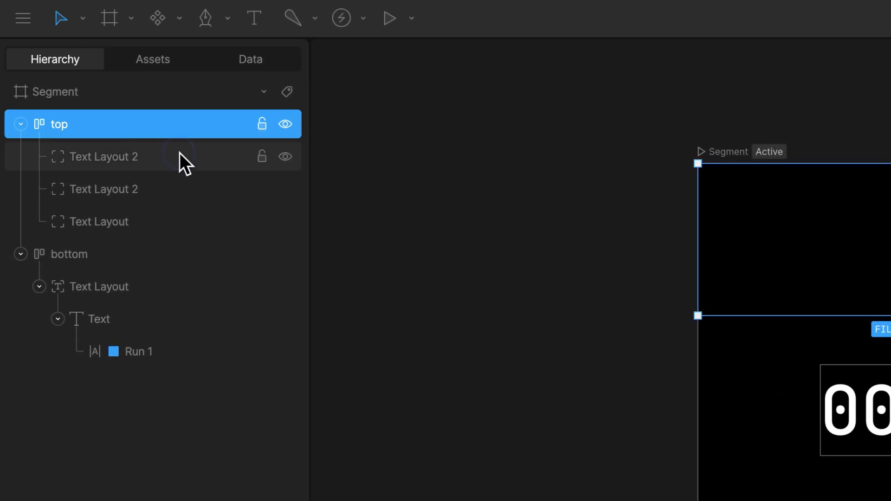
Step through the Segment artboard's layers down to the bottom layout's Text
left_click(179, 160)
left_click(179, 187)
left_click(176, 218)
left_click(171, 254)
left_click(167, 319)
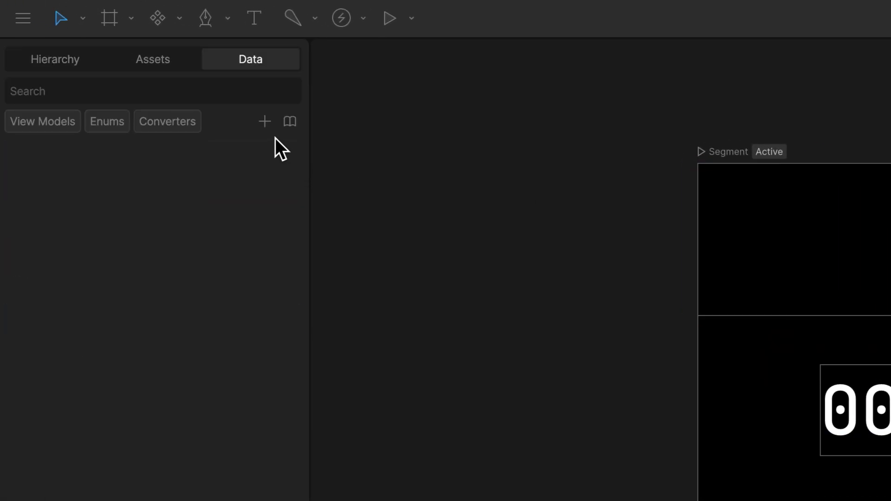
Create a view model named Segment with a List Index property
left_click(265, 122)
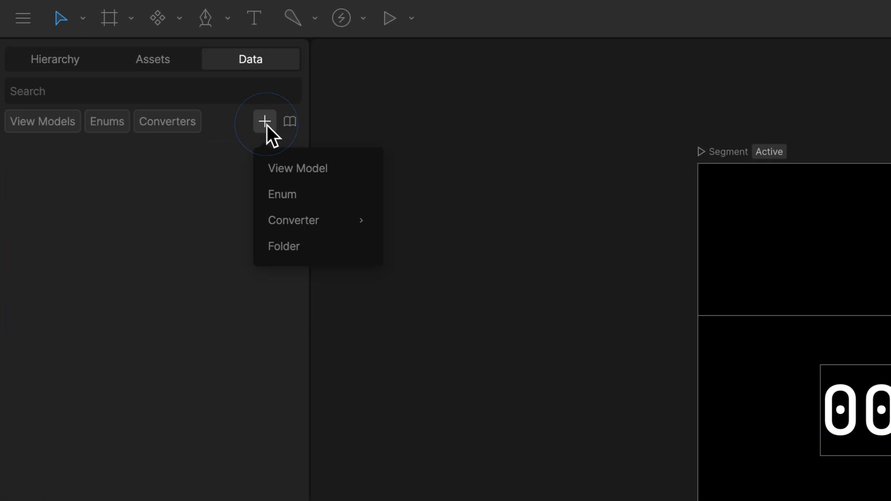
left_click(298, 167)
left_click(290, 155)
mouse_move(313, 425)
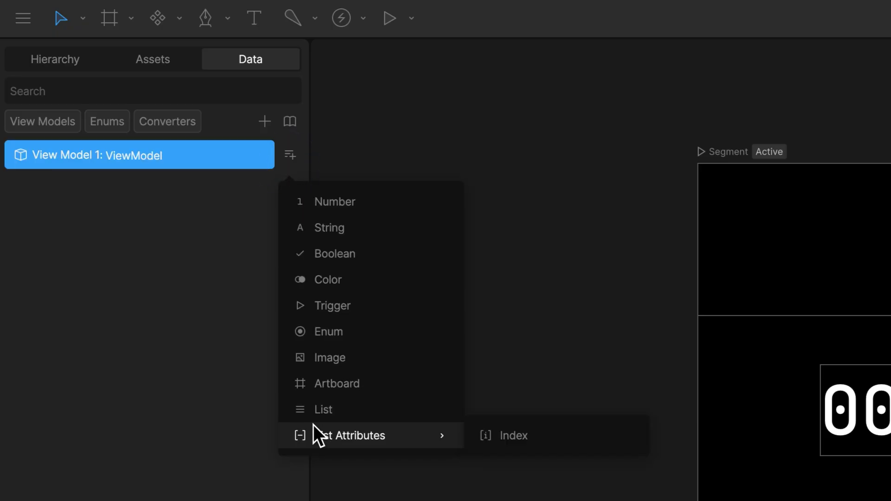
left_click(563, 445)
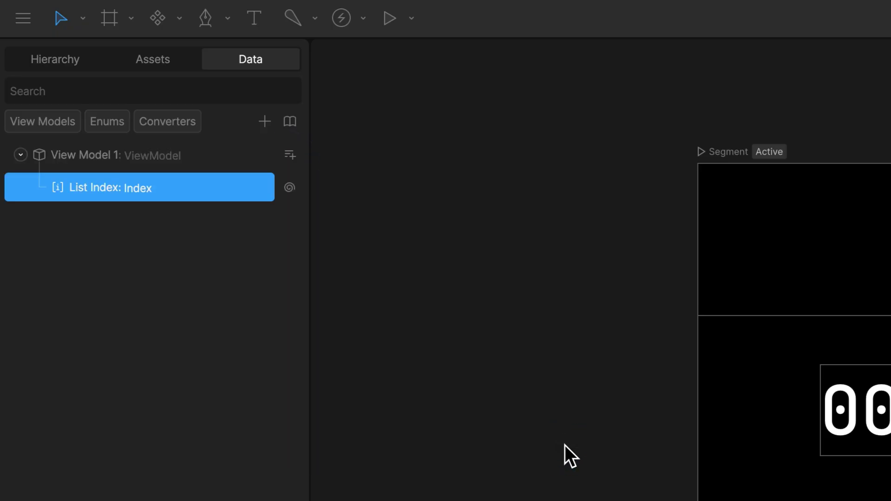
double_click(110, 156)
type("Segment")
key("Return")
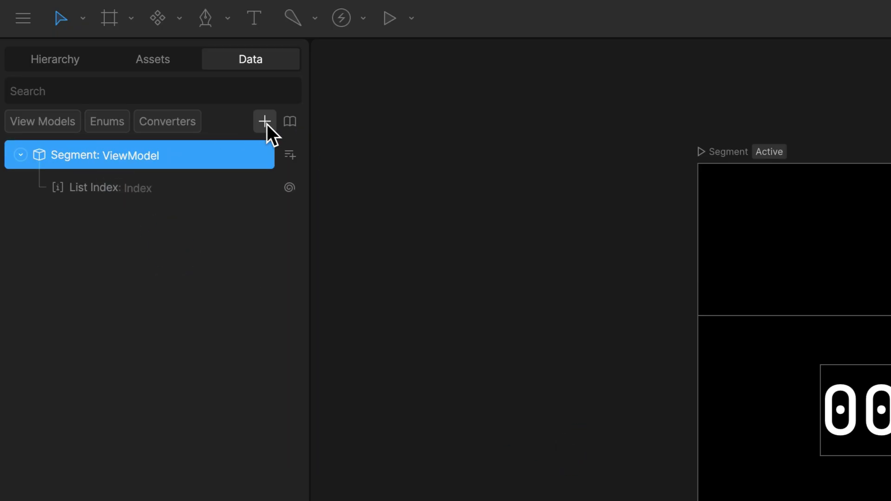
Add a Convert to String converter with Round Decimals turned on
left_click(264, 122)
mouse_move(302, 213)
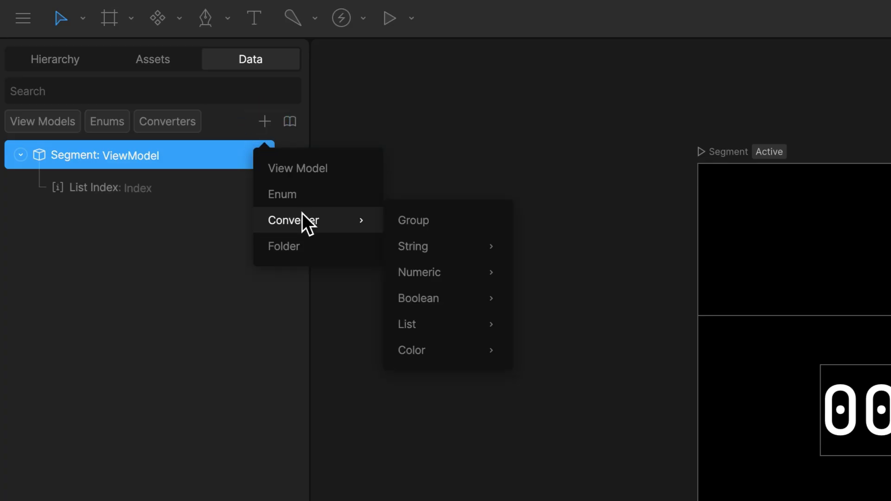
mouse_move(459, 246)
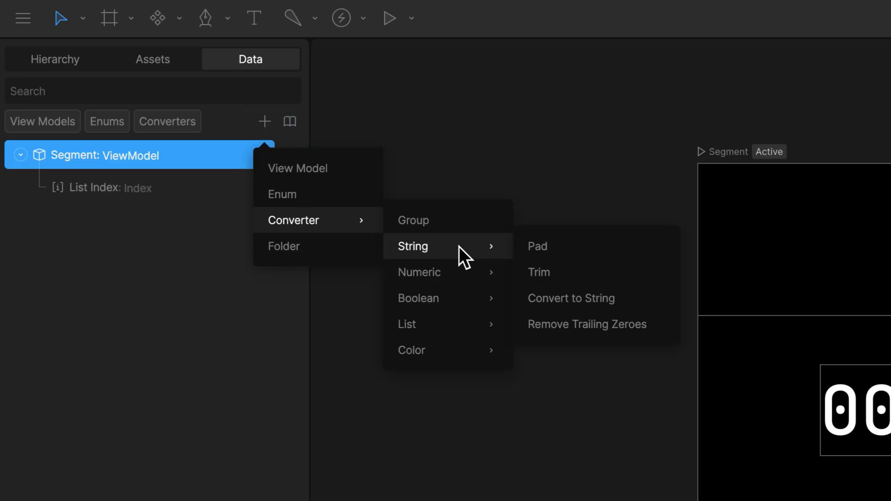
left_click(653, 297)
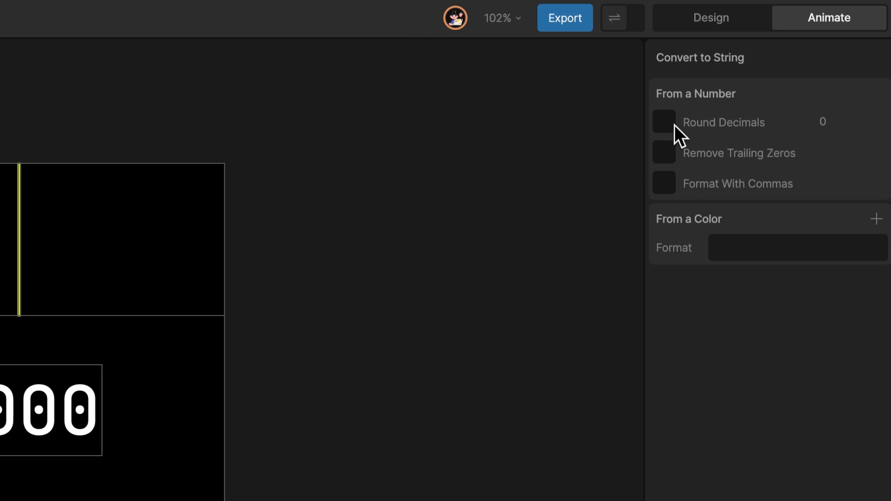
left_click(664, 122)
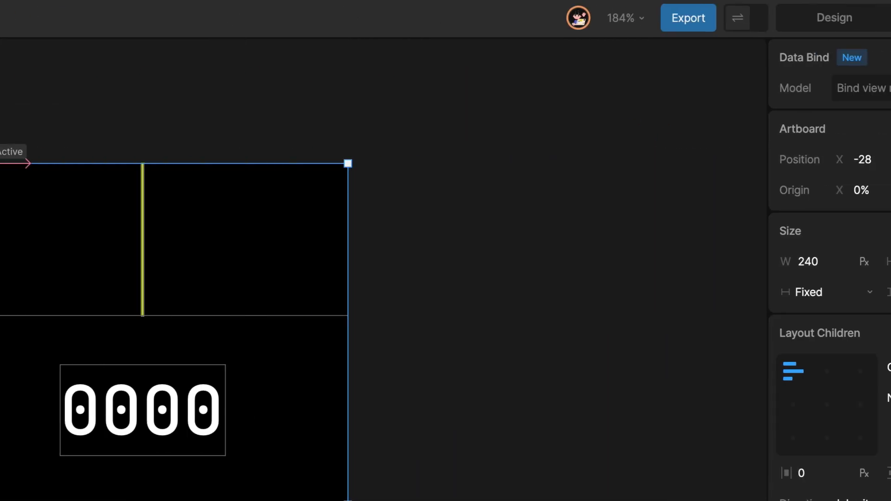
Bind the Segment artboard to the Segment view model
left_click(812, 87)
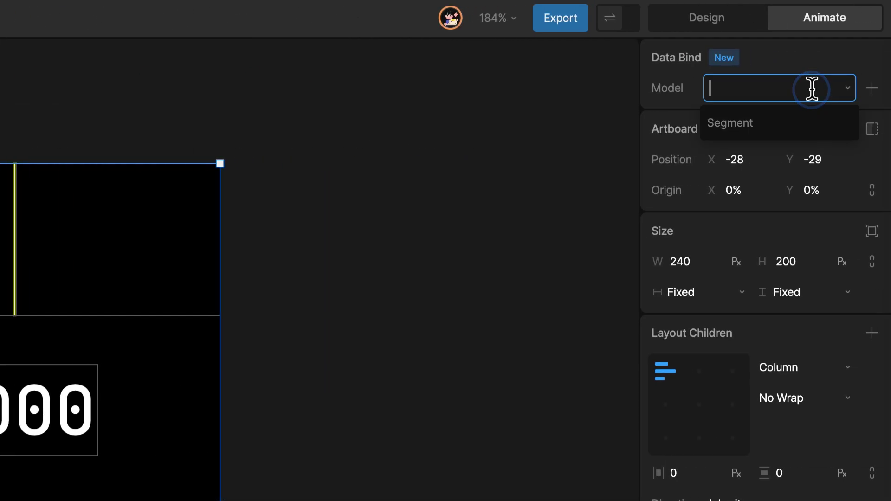
left_click(790, 124)
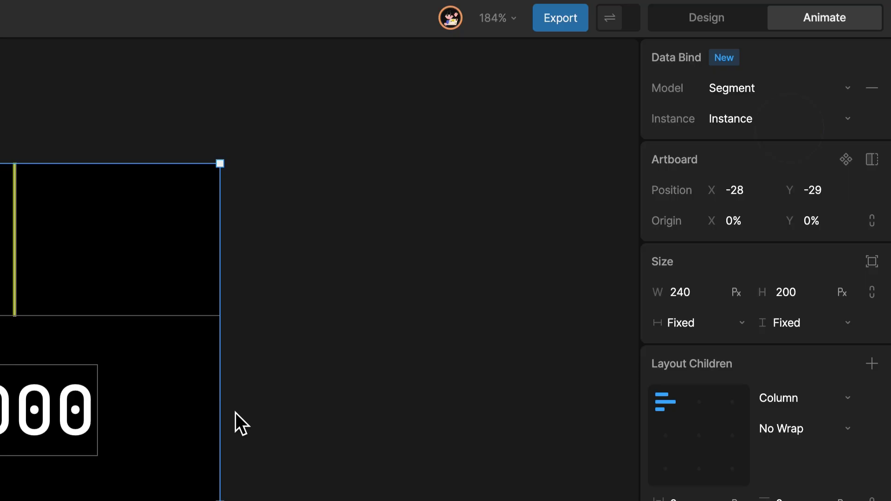
left_click(0, 409)
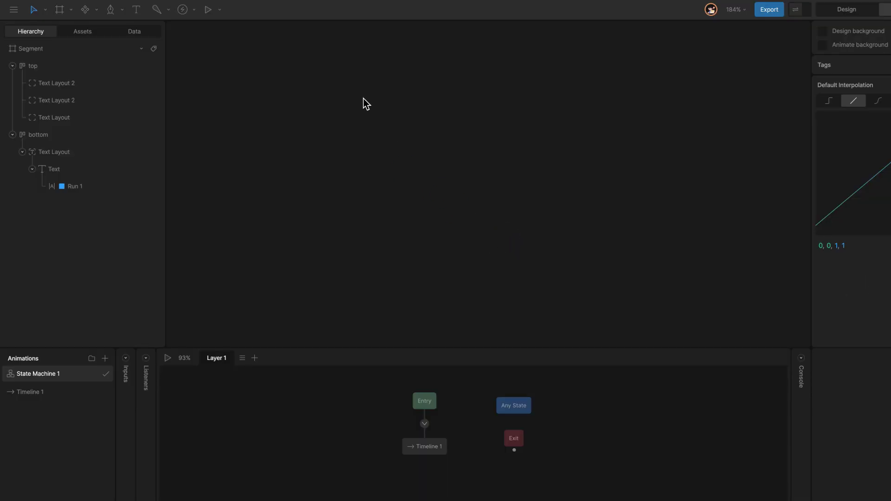
Draw a new artboard with a black 000000 fill and 240 width, then start renaming it
key("a")
left_click_drag(363, 99, 553, 236)
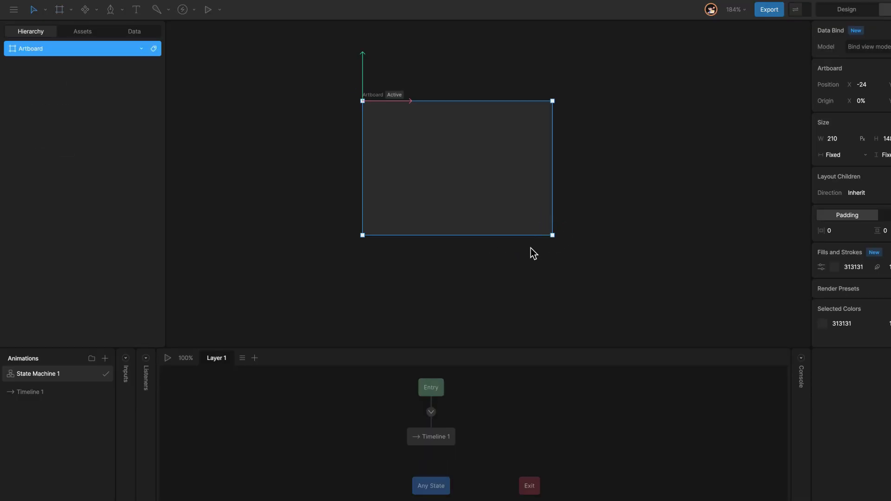
left_click(835, 267)
left_click(709, 355)
left_click(834, 138)
type("240")
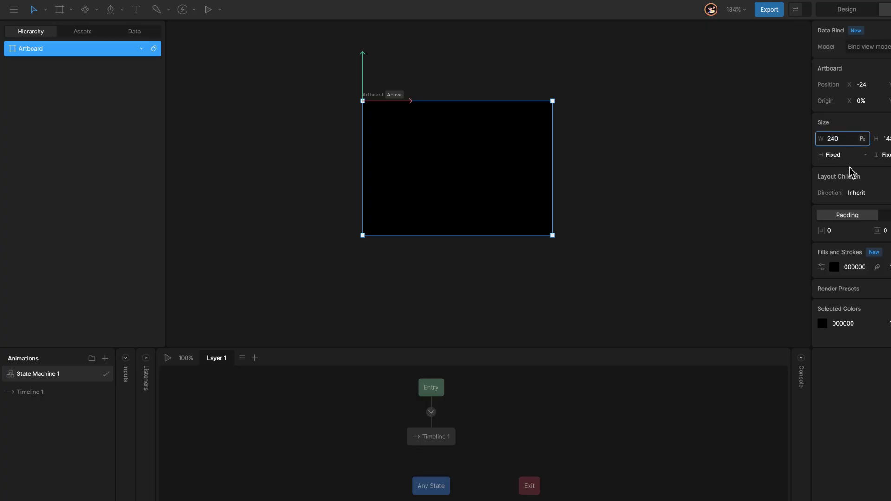
key("Return")
double_click(373, 96)
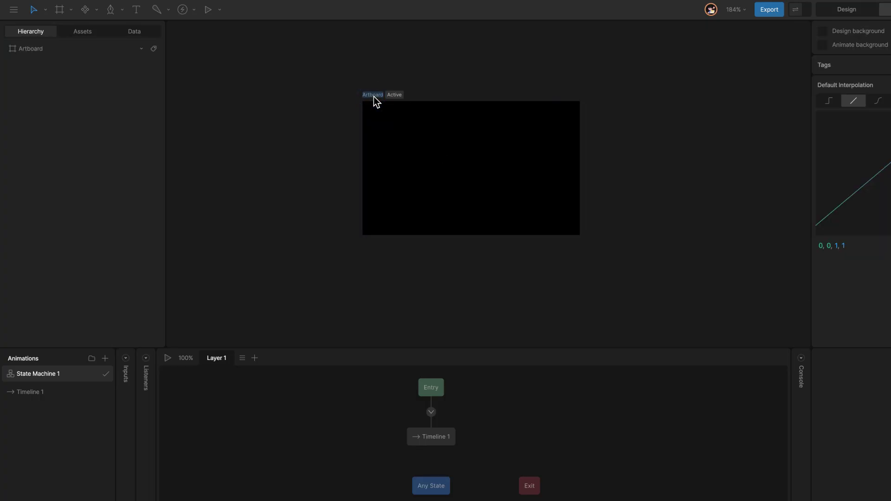
Name the artboard Main and create a new view model also called Main
type("Main")
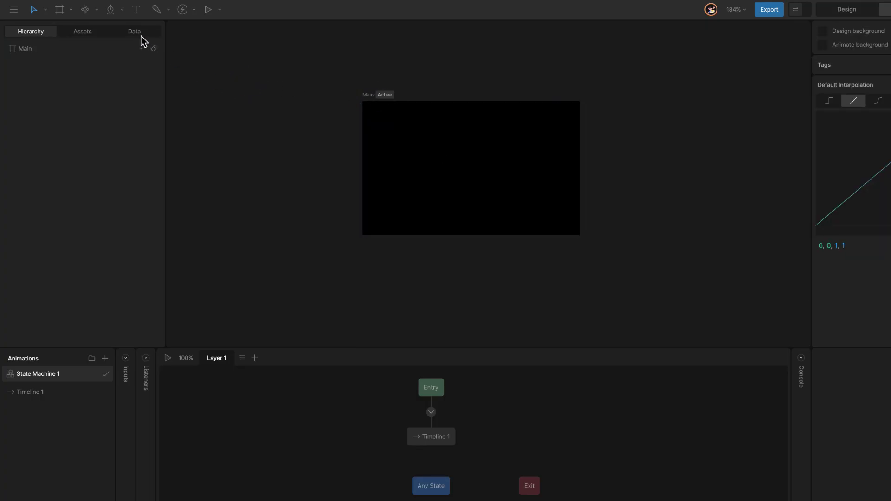
left_click(139, 35)
left_click(142, 64)
left_click(153, 87)
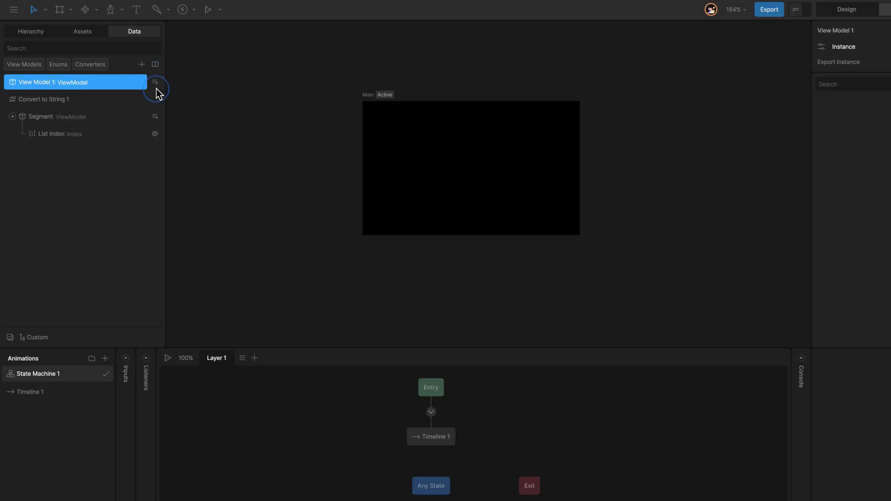
type("Main")
Add three Number properties to the Main view model
left_click(155, 82)
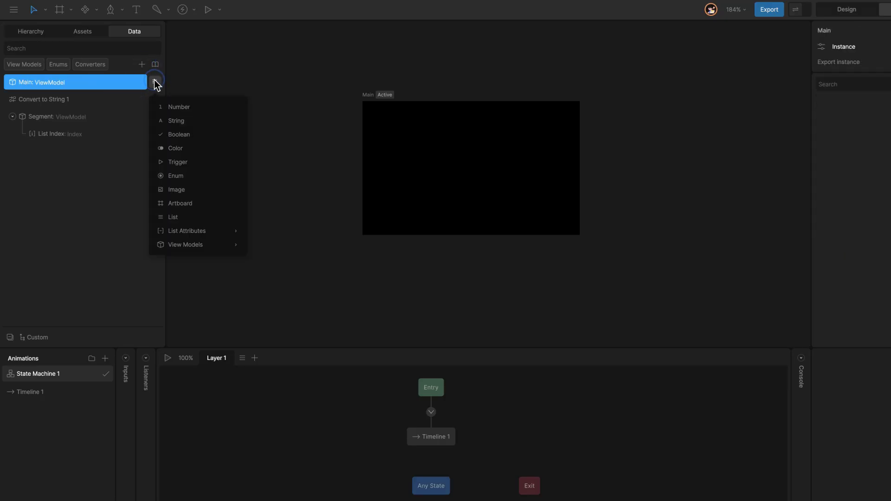
left_click(179, 107)
left_click(155, 82)
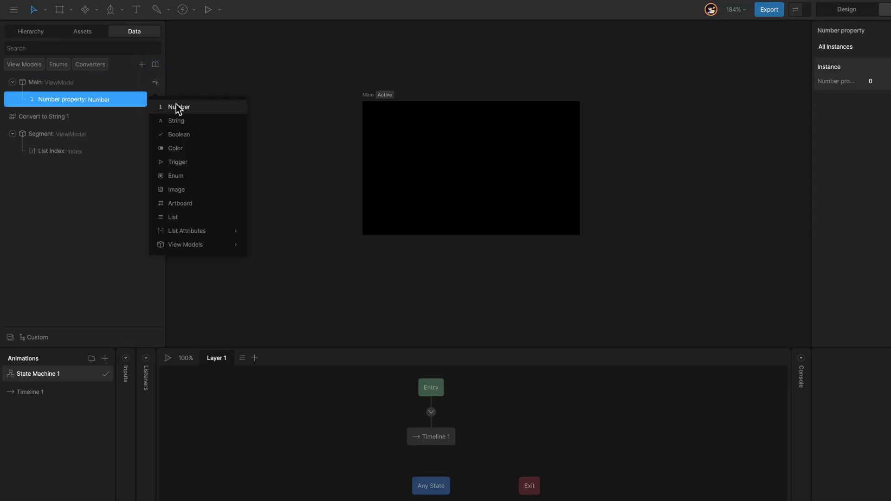
left_click(181, 107)
left_click(155, 82)
left_click(191, 108)
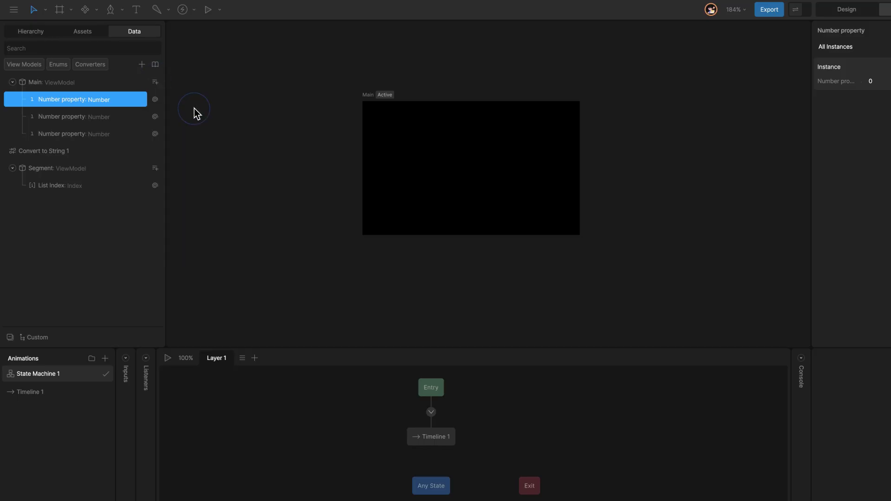
Rename the Number properties to initialValue and numberOfSegments
double_click(81, 135)
type("initialValue")
key("Return")
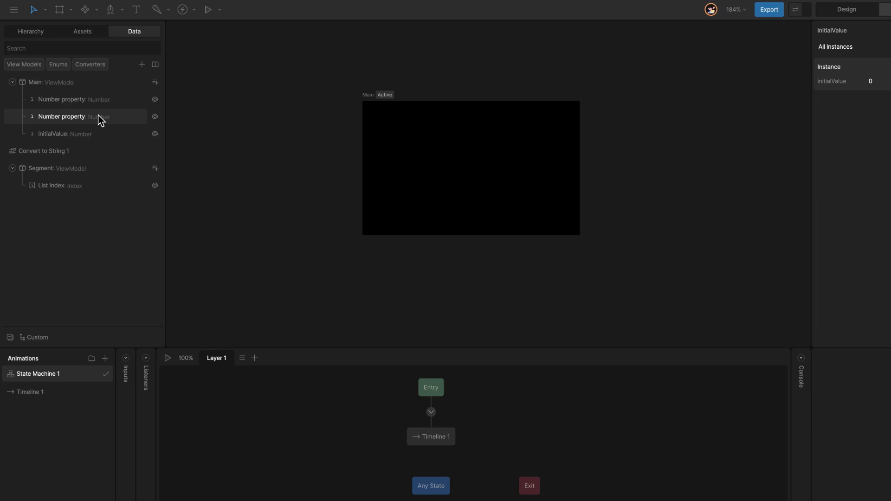
double_click(98, 116)
type("numberOfSegmet")
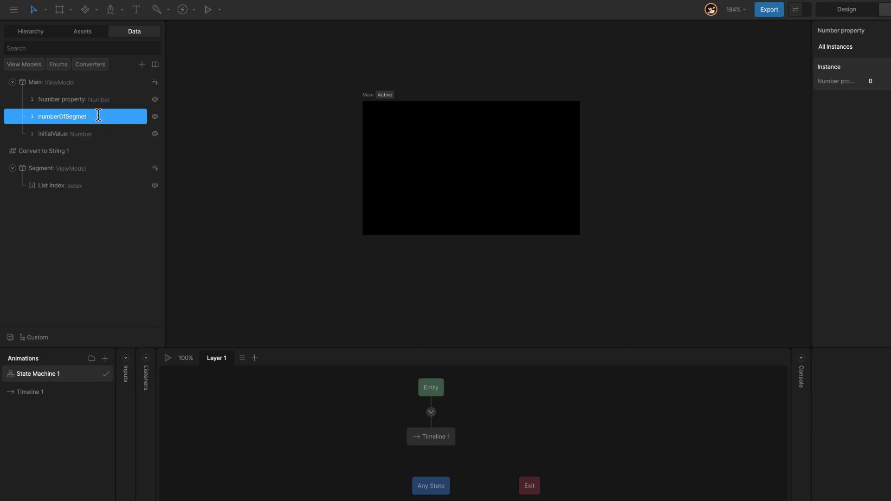
key("BackSpace")
type("nts")
key("Return")
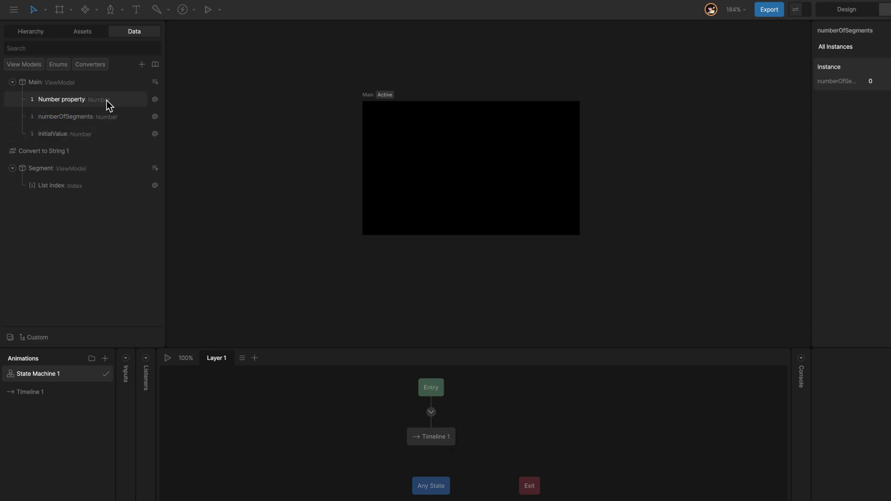
double_click(107, 100)
Name the last property segmentValue, then add a Number to List converter using the Segment model
type("segmentVa")
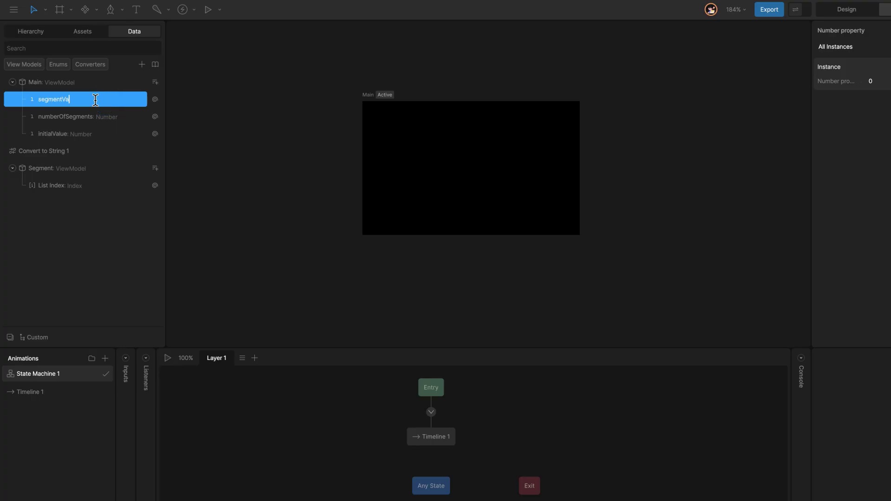
type("lue")
key("Return")
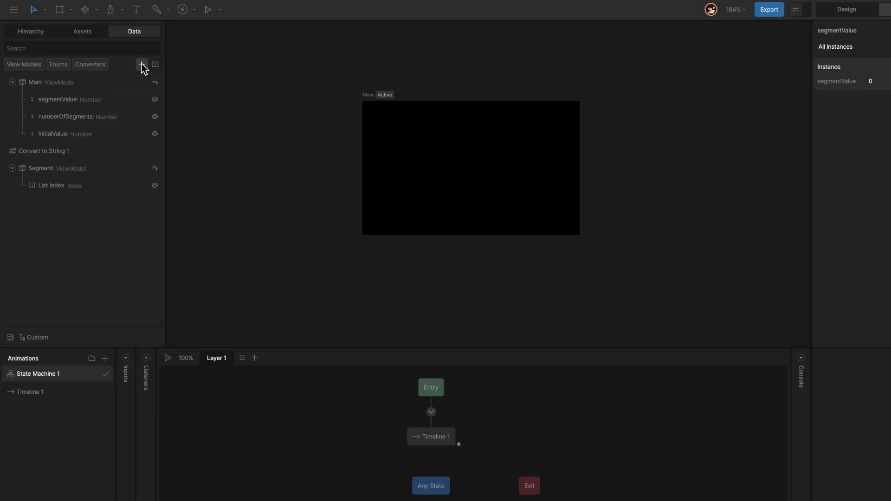
left_click(142, 67)
mouse_move(167, 116)
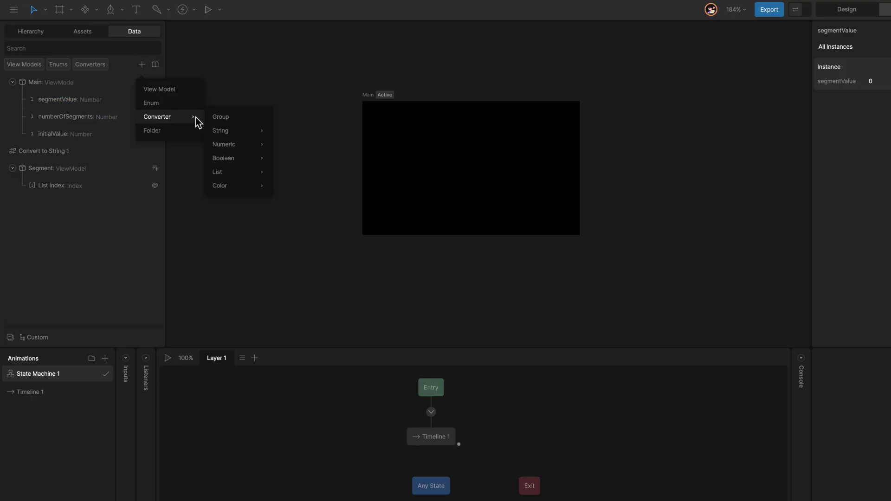
mouse_move(255, 173)
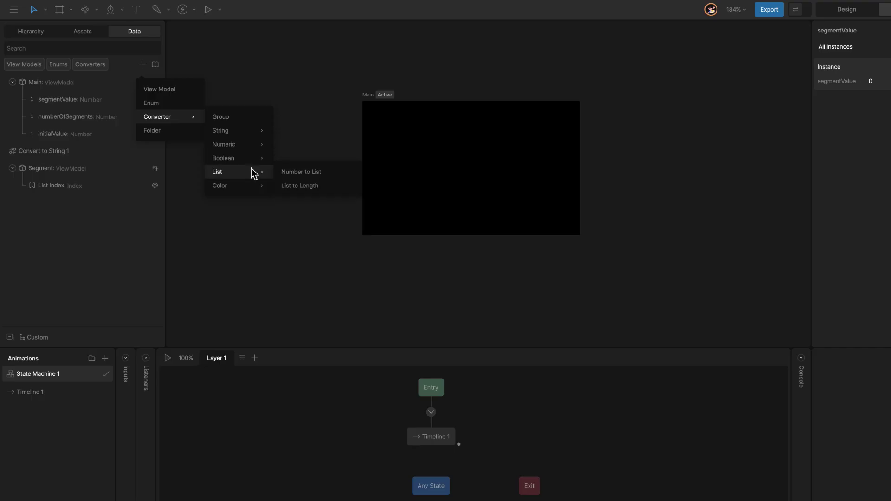
left_click(331, 175)
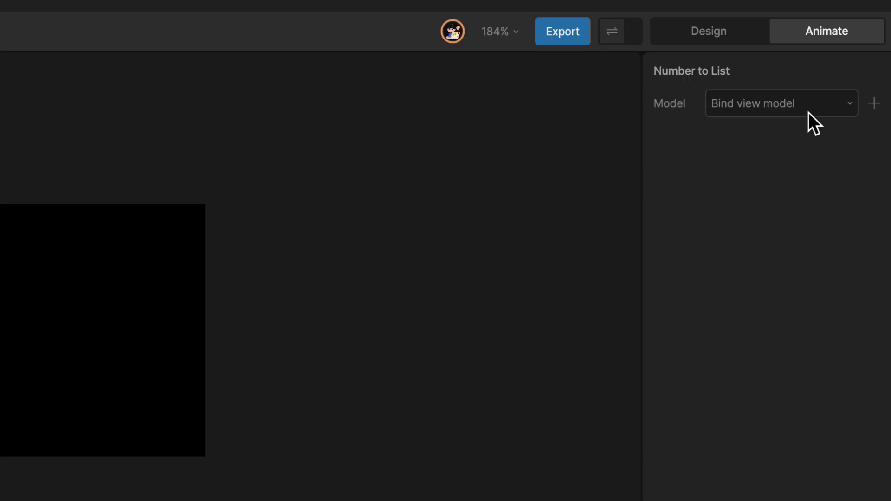
left_click(882, 48)
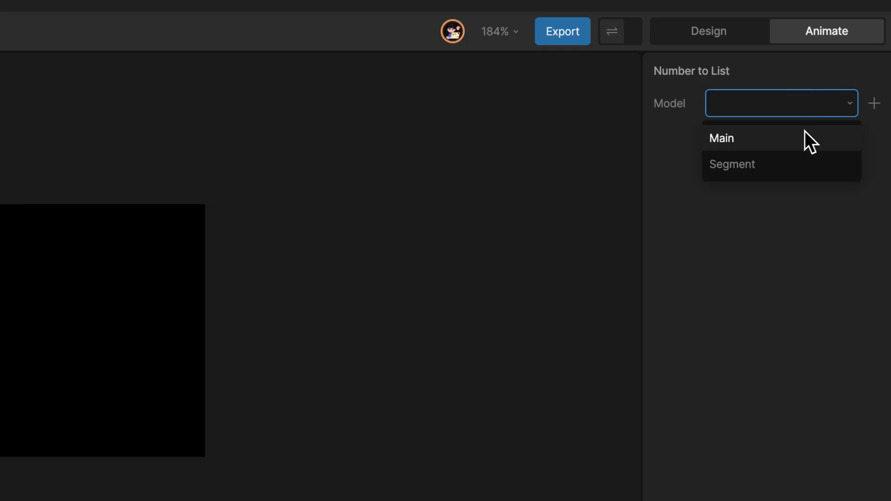
left_click(807, 172)
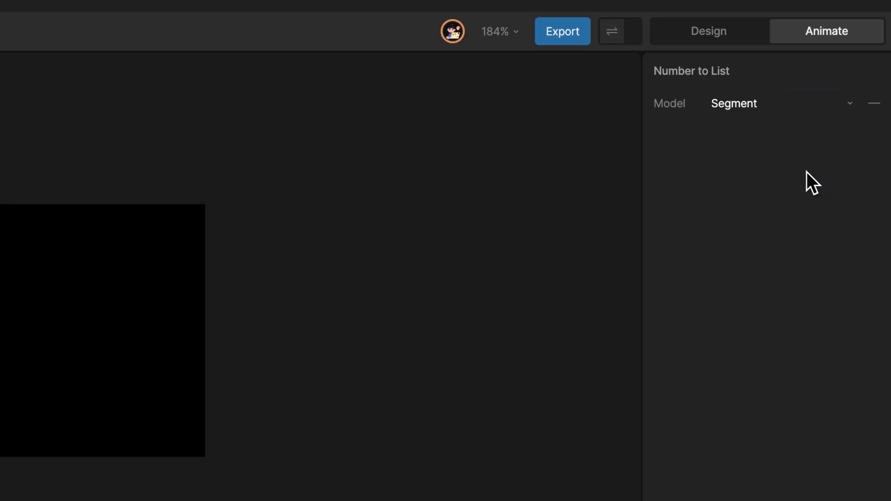
Bind the Main artboard to the Main view model
left_click(346, 110)
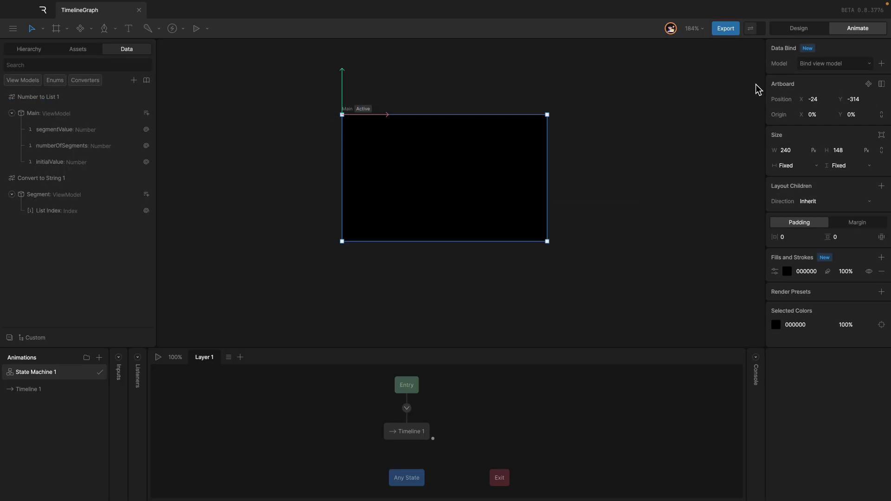
left_click(798, 104)
left_click(808, 81)
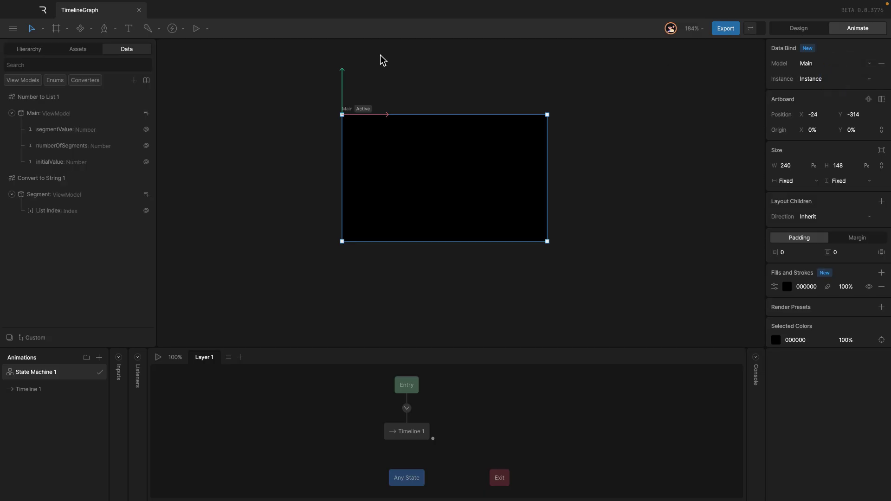
Add a child Layout and an Artboard List to the Main artboard
left_click(36, 49)
left_click(83, 65)
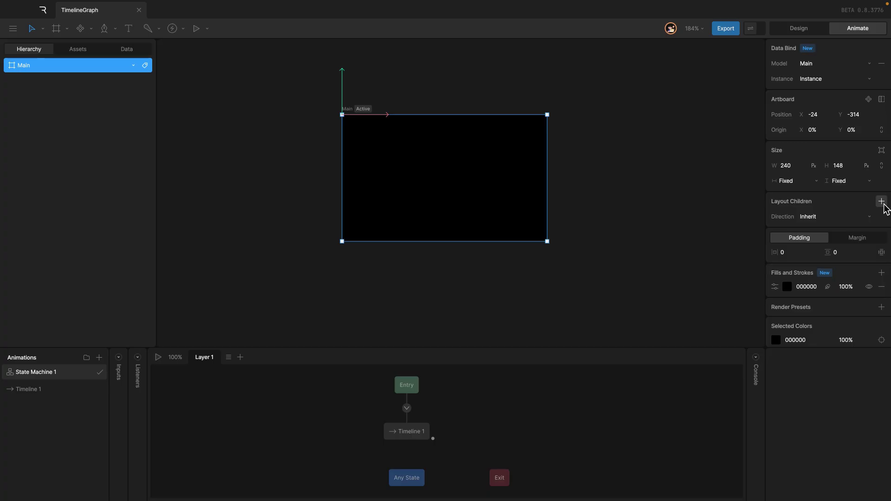
left_click(882, 201)
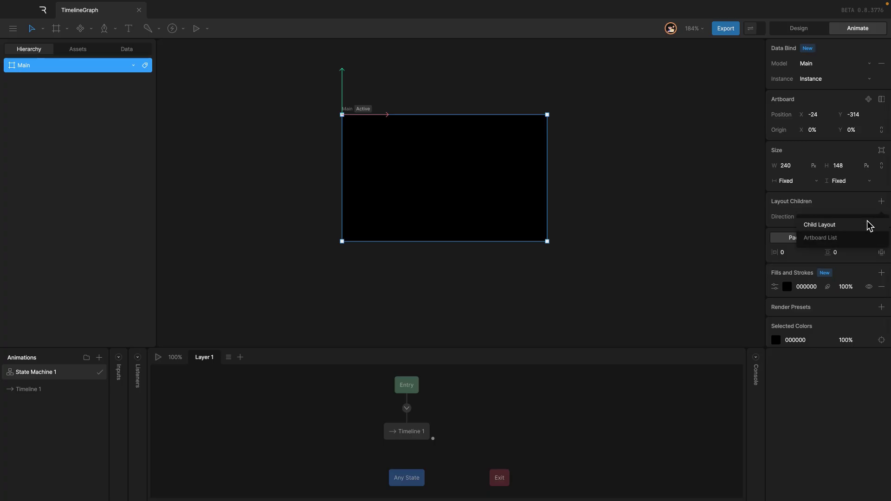
left_click(869, 225)
left_click(882, 202)
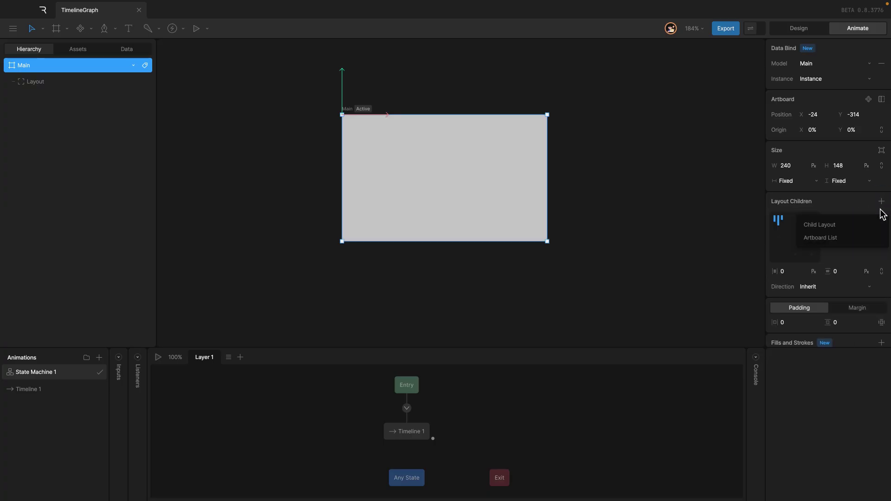
left_click(873, 239)
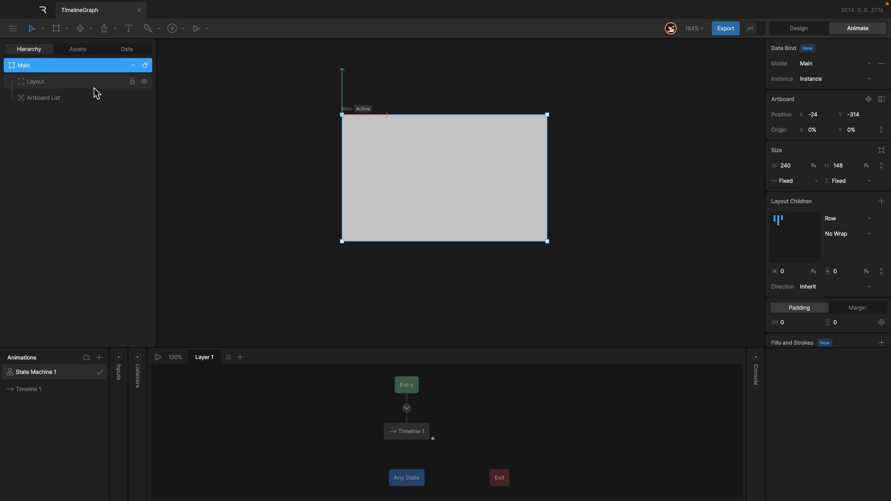
Nest the Artboard List inside the Layout and remove the Layout's grey background fill
left_click_drag(91, 99, 104, 83)
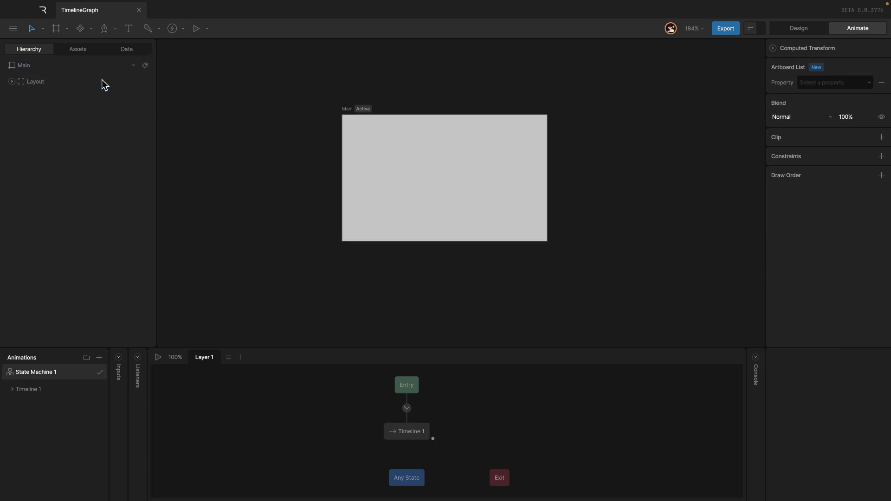
left_click(17, 84)
scroll(828, 260, "down", 5)
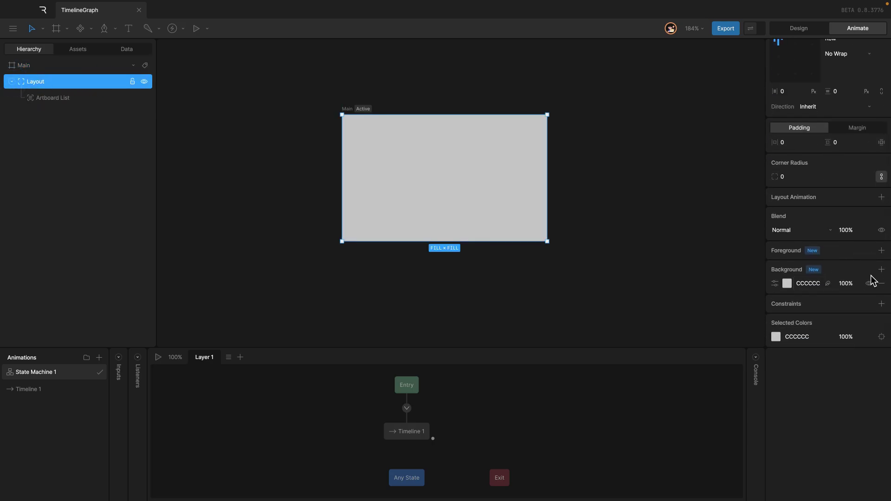
left_click(882, 283)
Drive the Artboard List from numberOfSegments, converted through Number to List 1
left_click(70, 100)
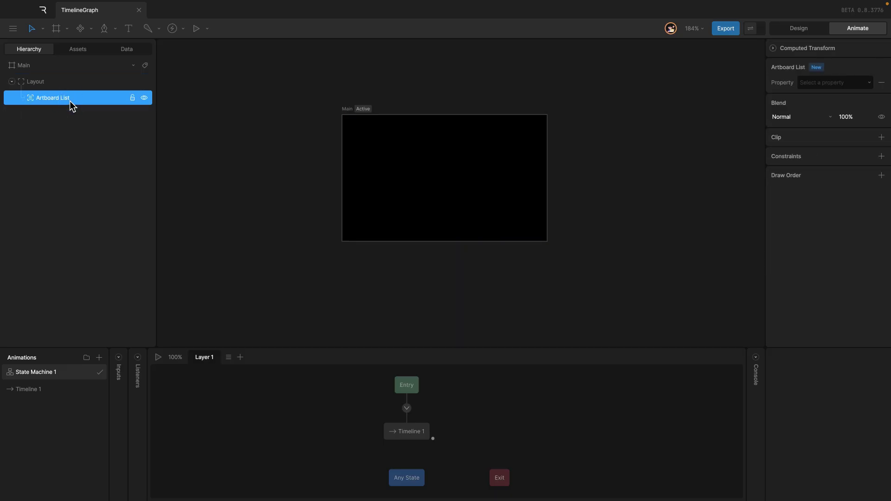
left_click(838, 82)
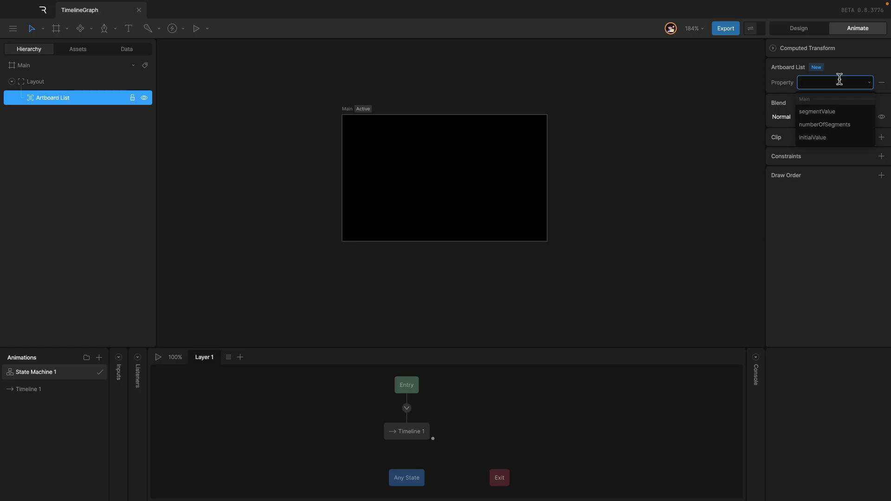
left_click(860, 125)
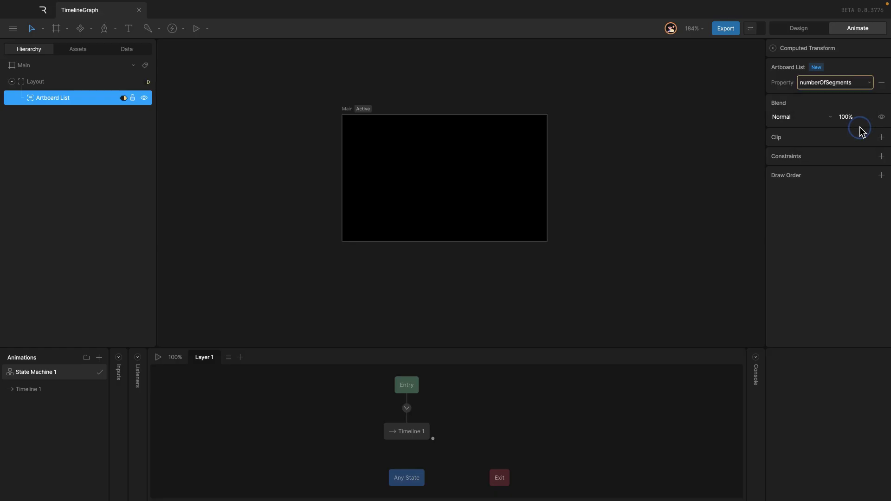
right_click(860, 88)
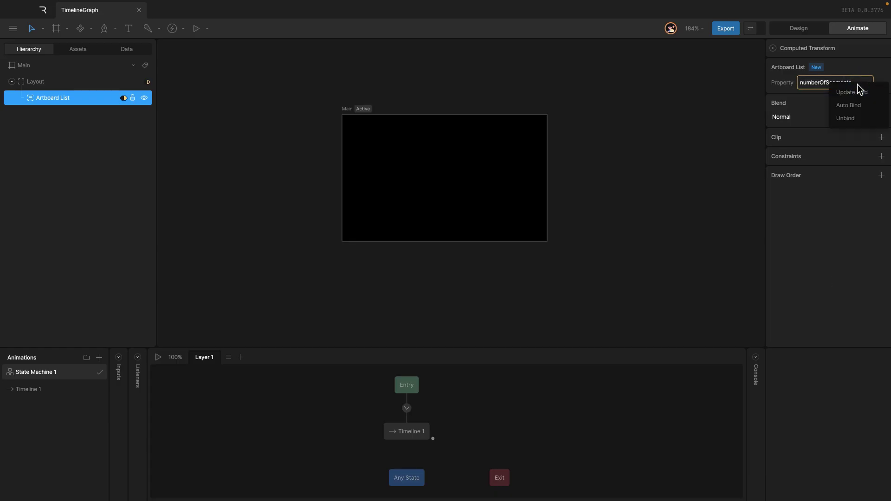
left_click(881, 95)
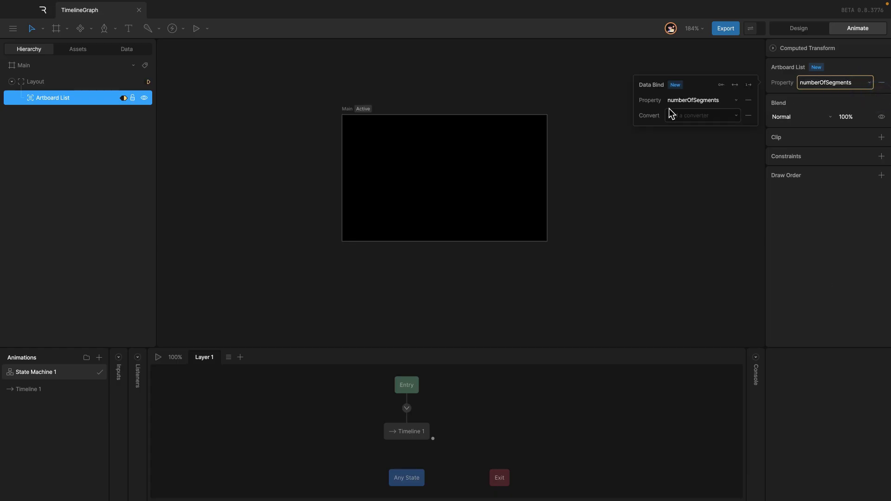
left_click(720, 116)
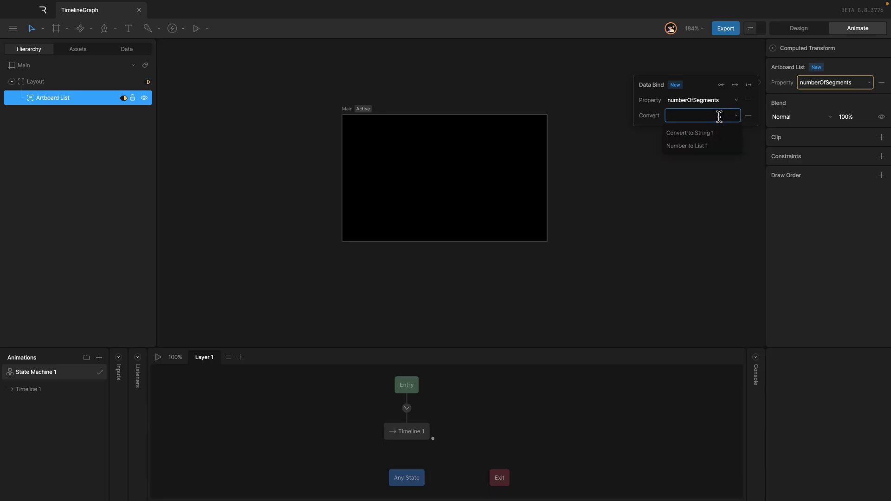
left_click(726, 147)
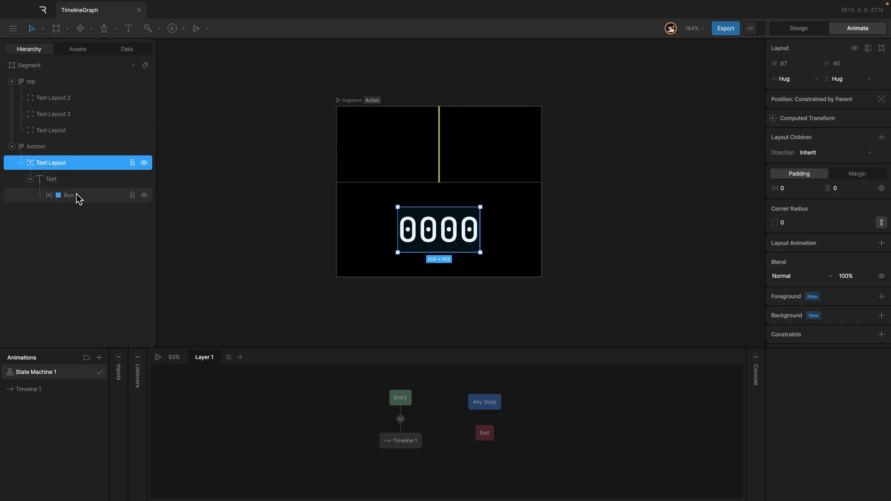
Bind the Run 1 year text to initialValue using the Convert to String 1 converter
left_click(76, 195)
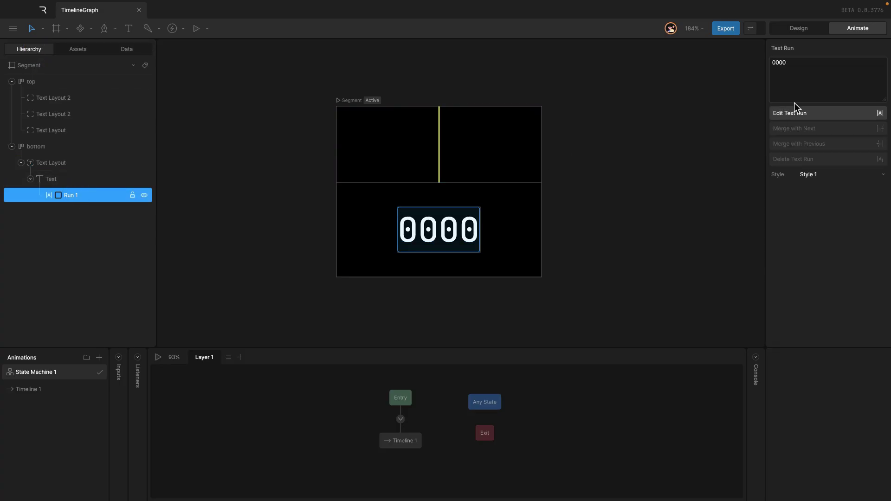
right_click(811, 87)
left_click(853, 93)
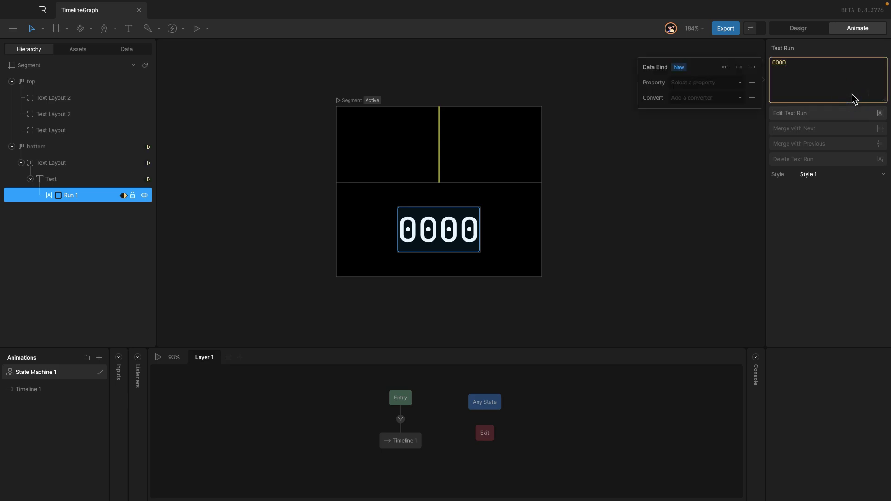
left_click(722, 83)
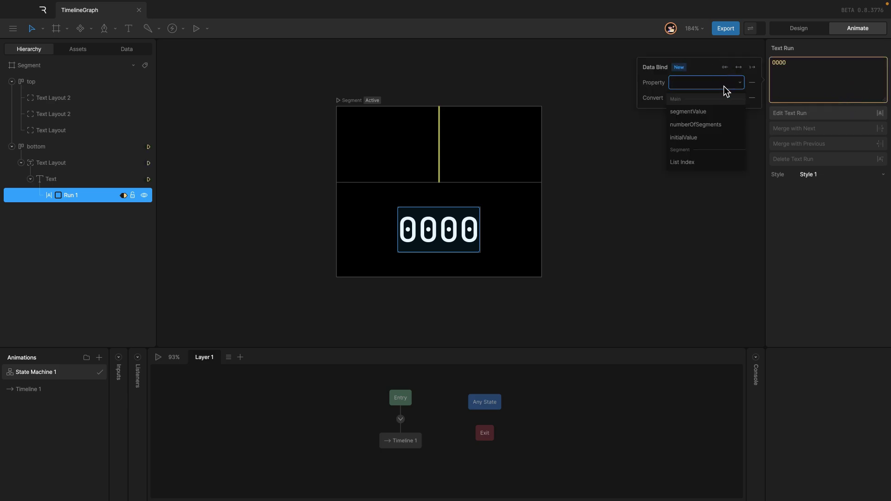
left_click(720, 139)
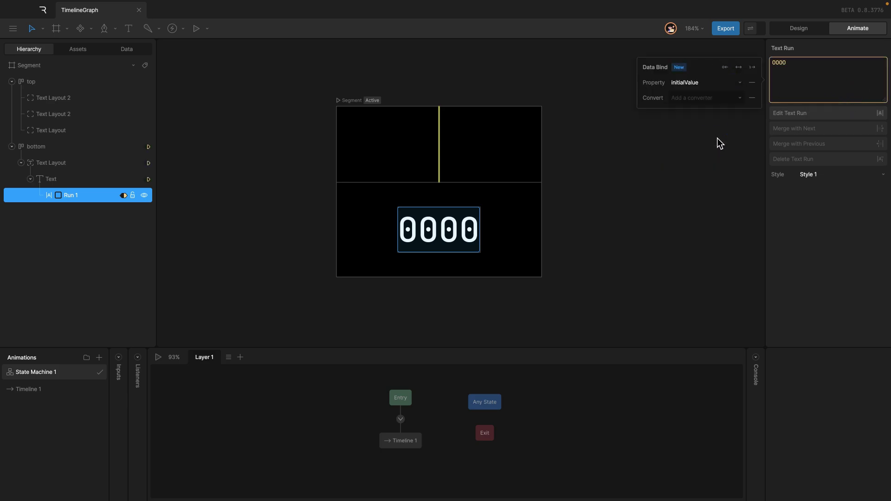
left_click(719, 98)
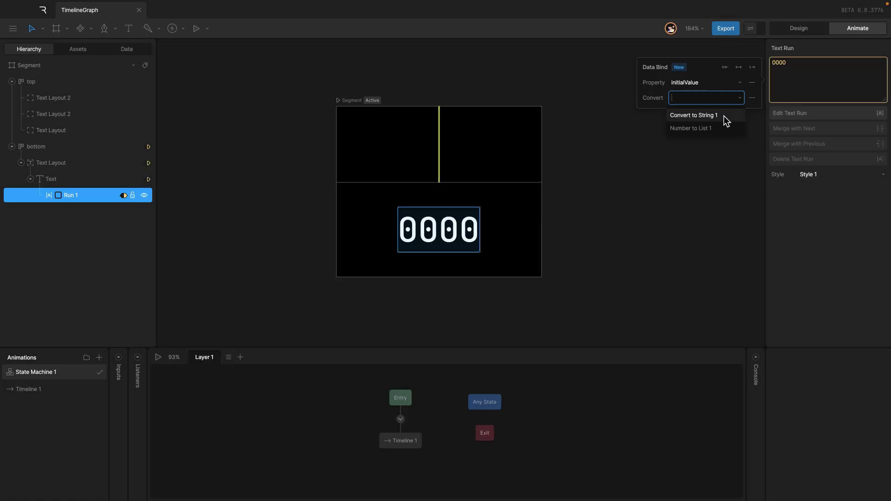
left_click(724, 116)
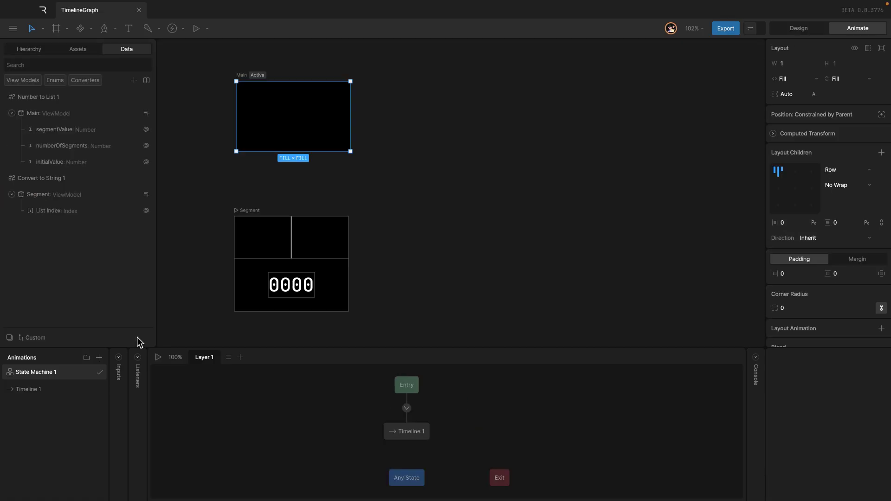
Run the state machine preview and raise numberOfSegments to 4
left_click(158, 357)
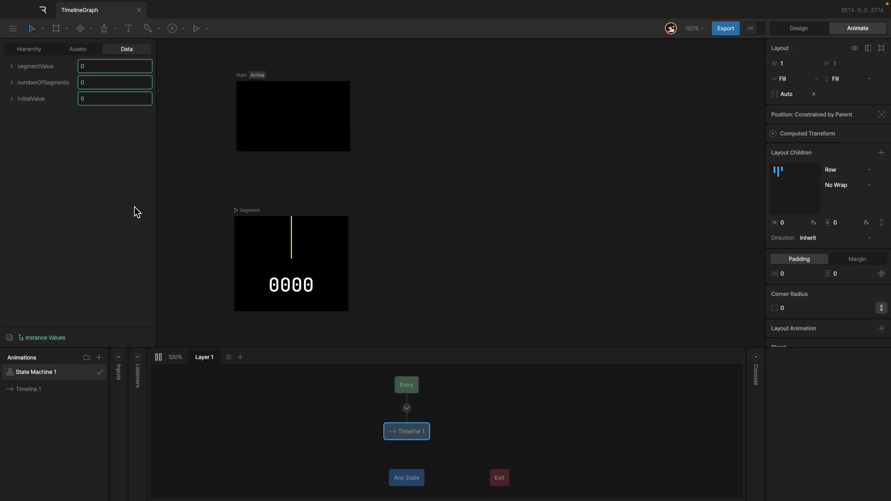
left_click(103, 81)
key("Up")
key("Up")
key("Up")
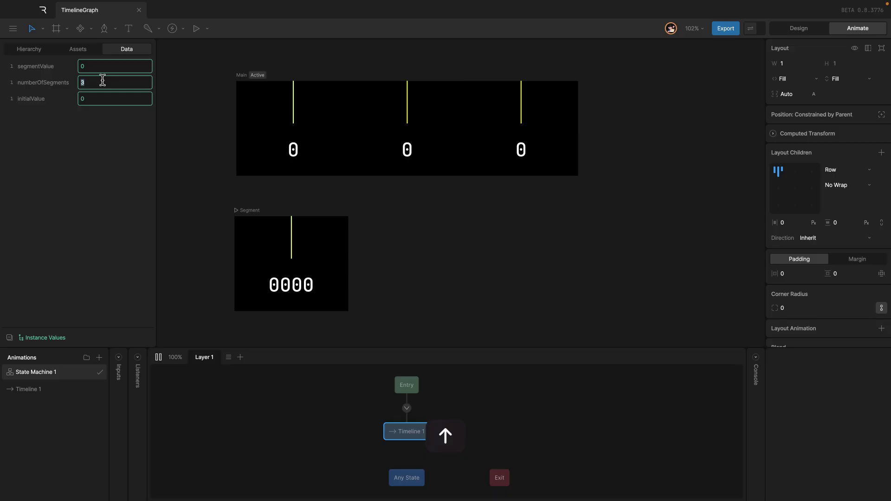
key("Up")
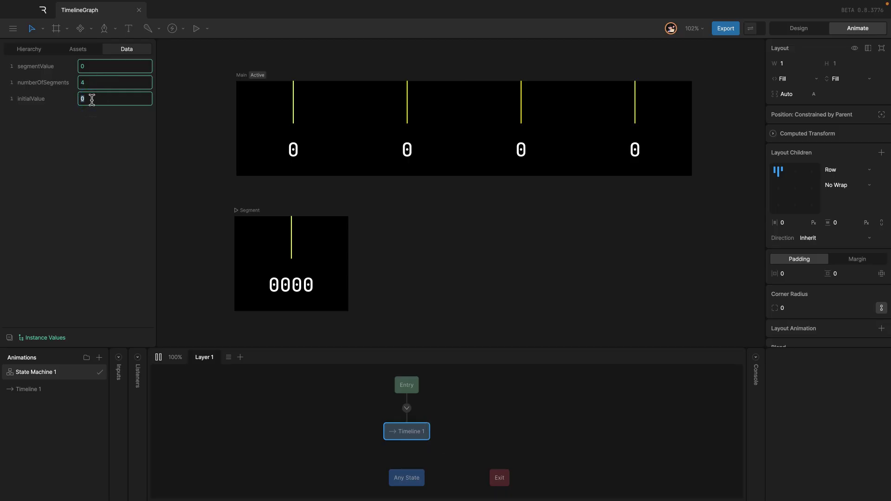
Set initialValue to 2025 and segmentValue to 2
type("2025")
left_click(114, 151)
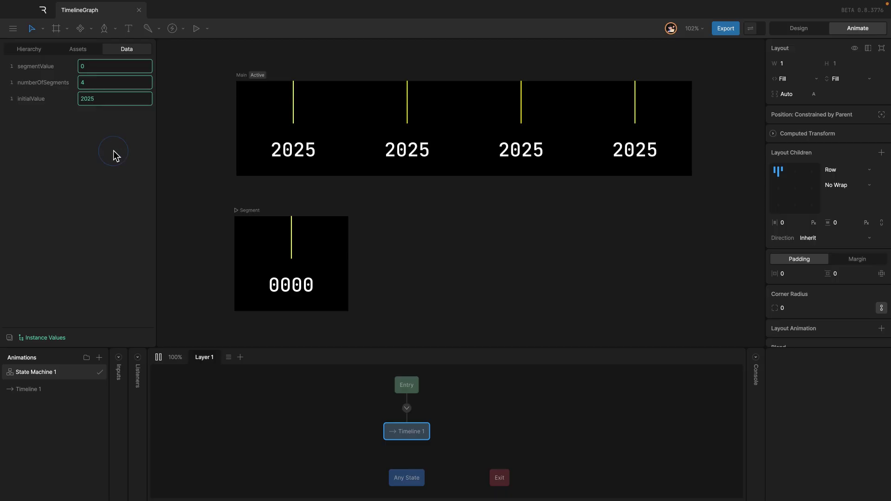
left_click(91, 66)
key("Up")
key("Up")
key("Up")
key("Up")
Add a new Formula converter, Formula 1, to the data items
left_click(134, 80)
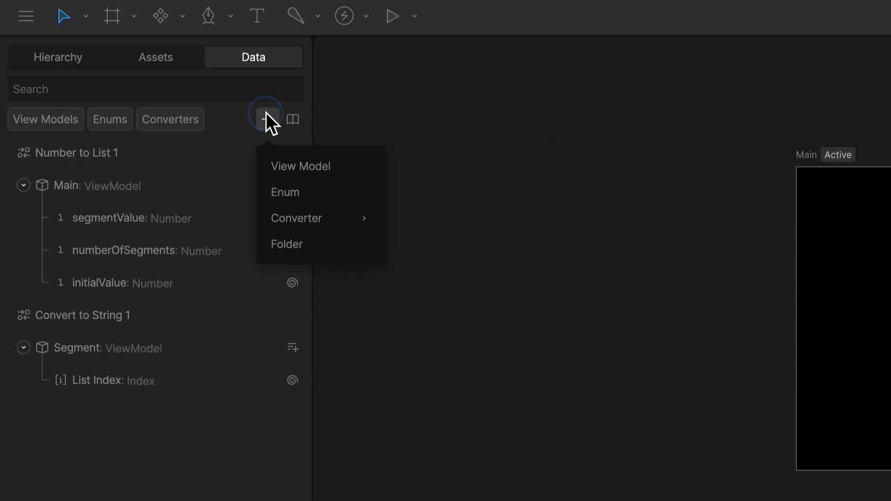
mouse_move(177, 133)
mouse_move(228, 137)
mouse_move(462, 270)
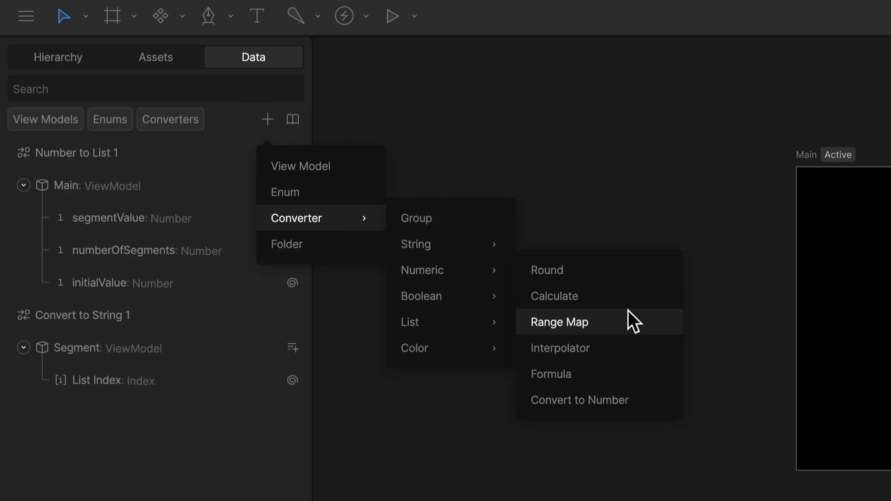
left_click(631, 367)
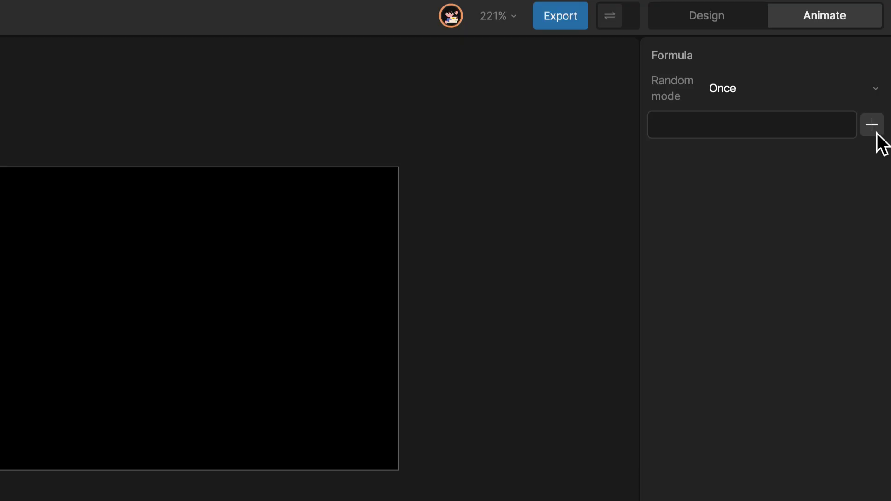
Build Formula 1 as {Input}+{{Segment/List Index}} by linking the Segment List Index
left_click(873, 125)
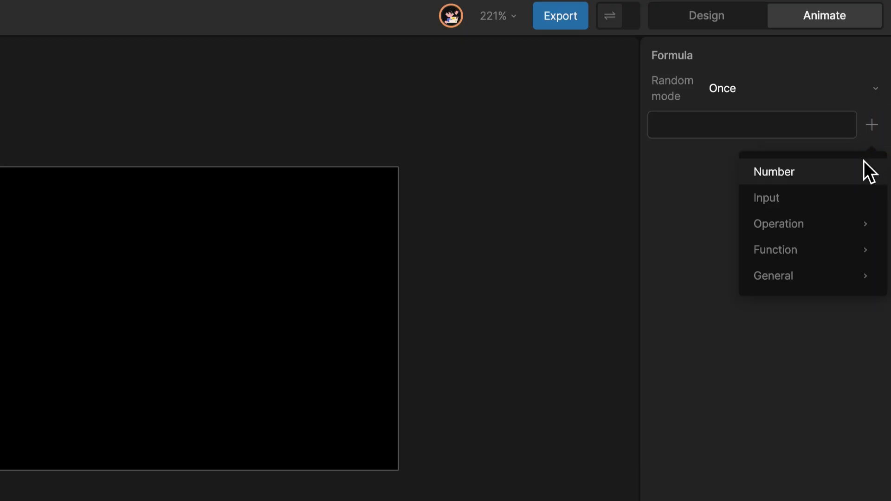
left_click(857, 198)
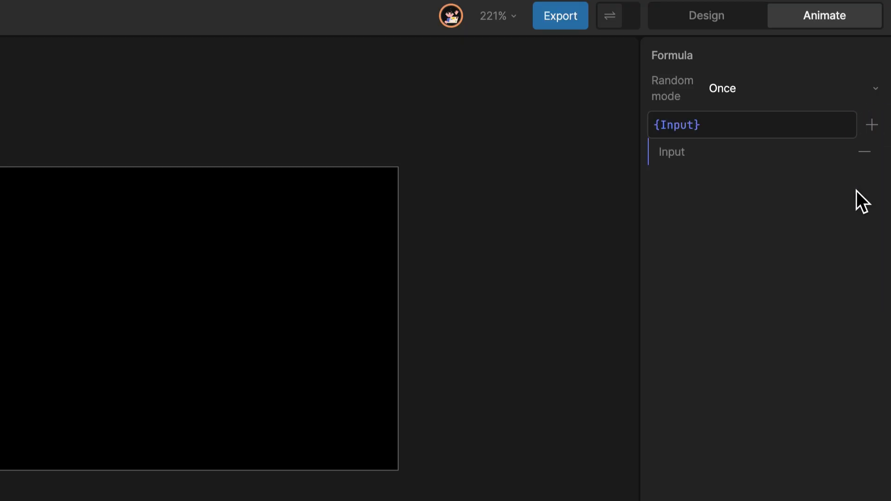
left_click(872, 128)
mouse_move(855, 224)
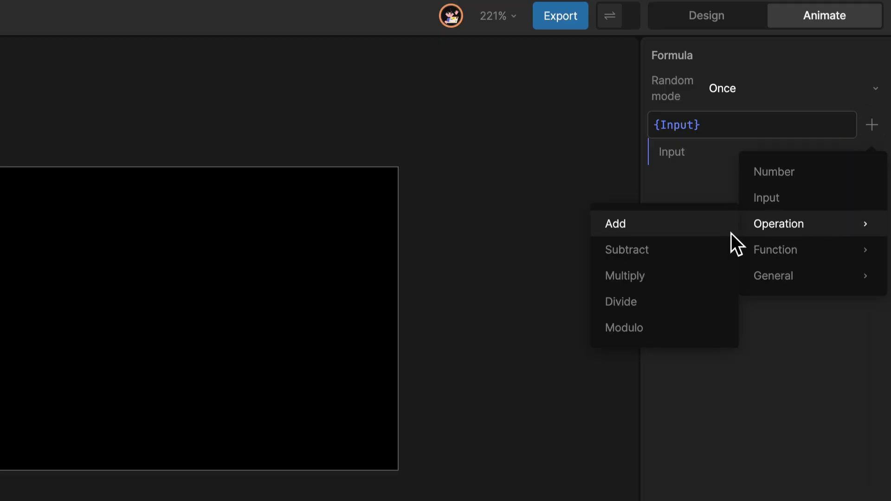
left_click(715, 230)
left_click(872, 125)
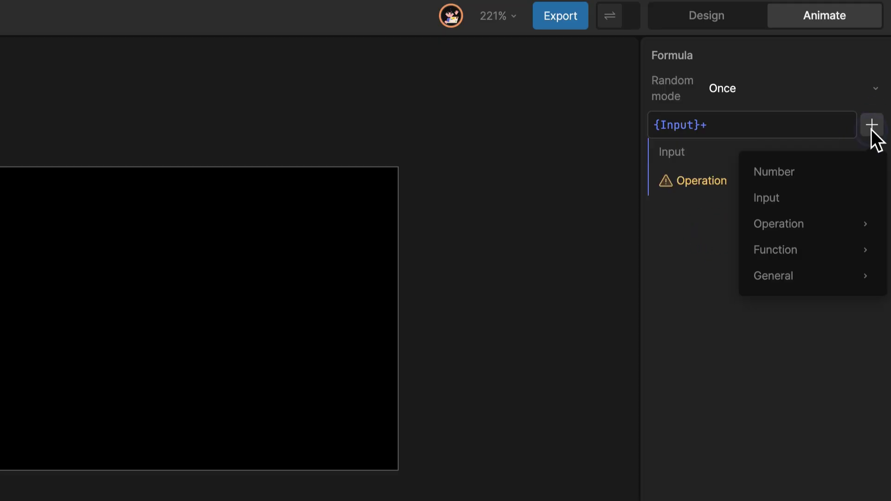
left_click(850, 195)
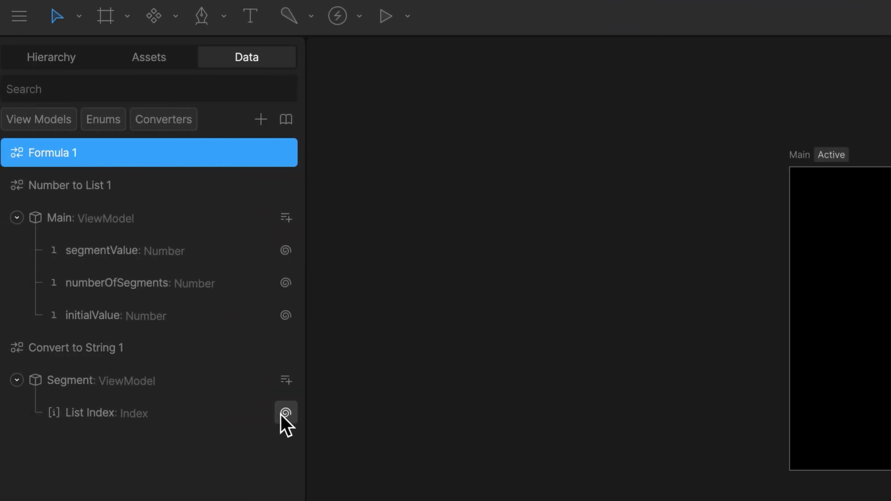
left_click_drag(283, 414, 890, 238)
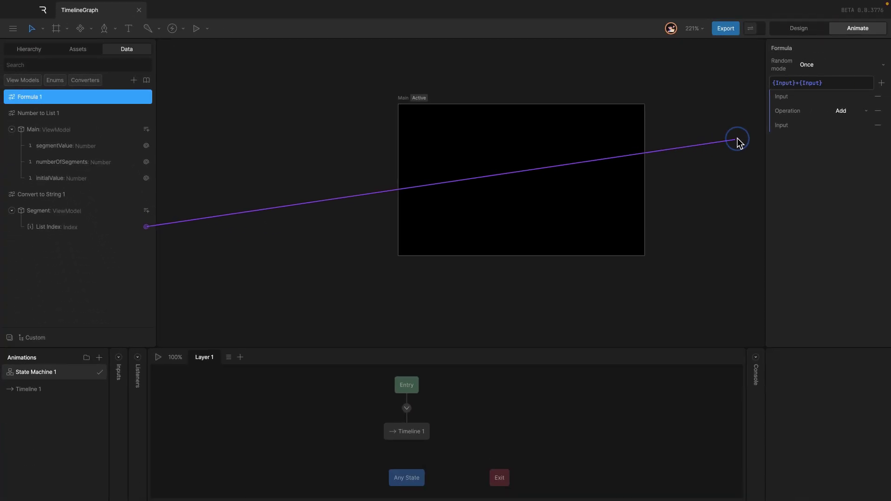
left_click_drag(739, 141, 810, 83)
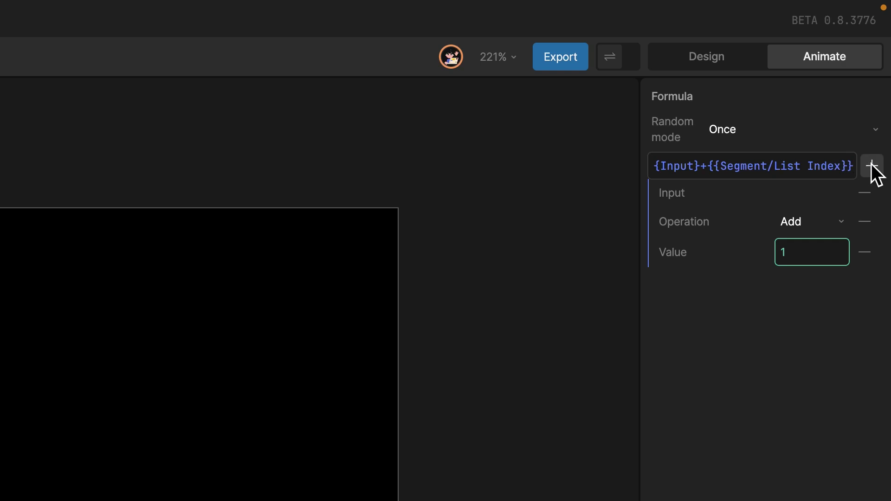
Multiply the List Index by Main's segmentValue: {Input}+{{Segment/List Index}}*{{Main/segmentValue}}
left_click(872, 166)
mouse_move(809, 272)
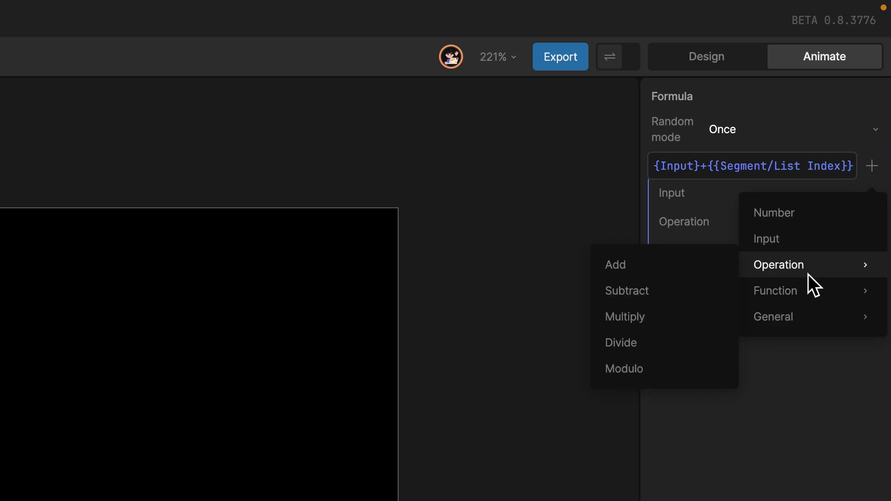
left_click(692, 318)
left_click(872, 167)
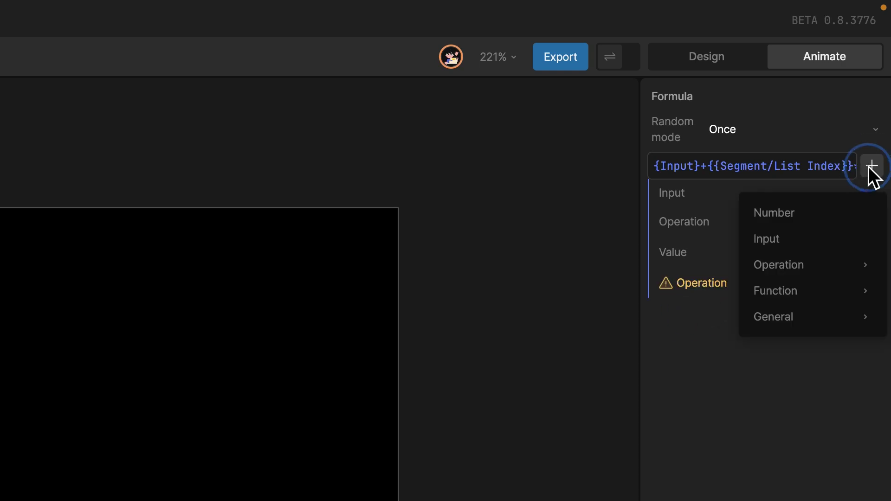
left_click(821, 236)
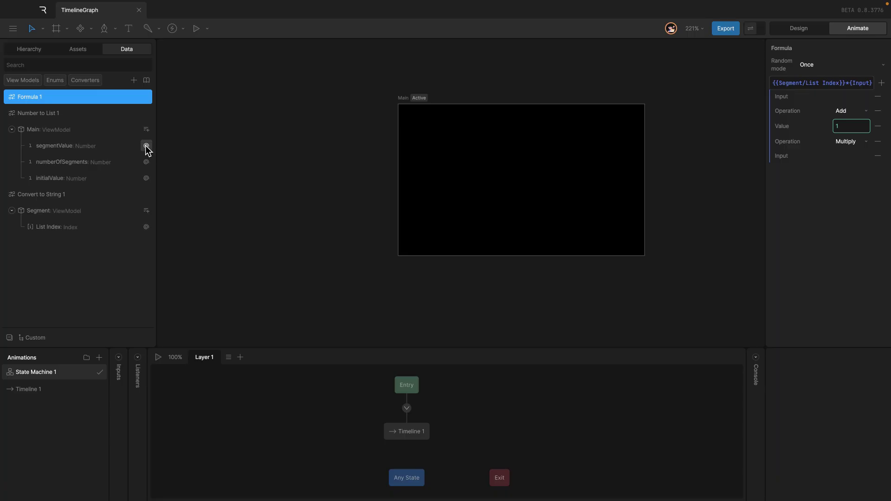
left_click_drag(146, 147, 863, 83)
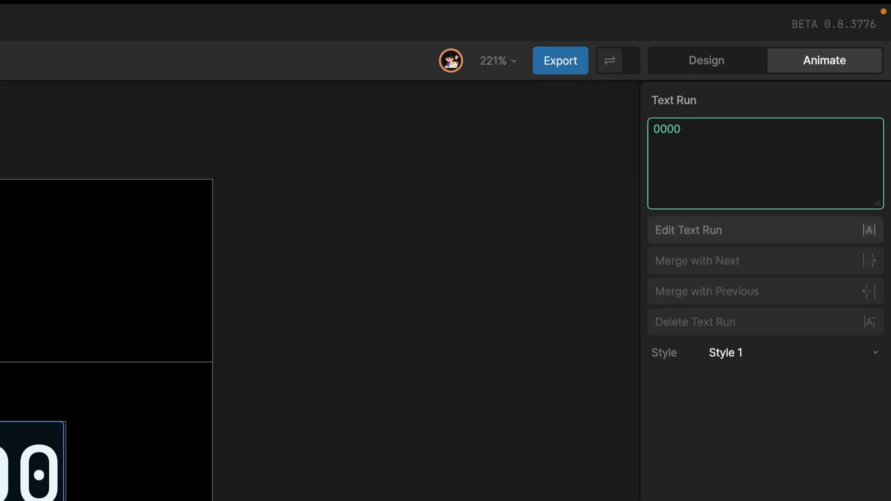
right_click(733, 160)
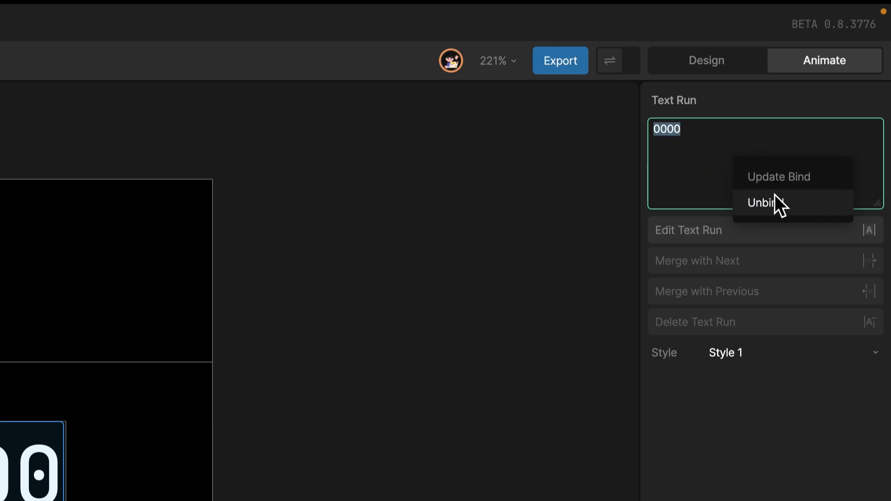
left_click(787, 179)
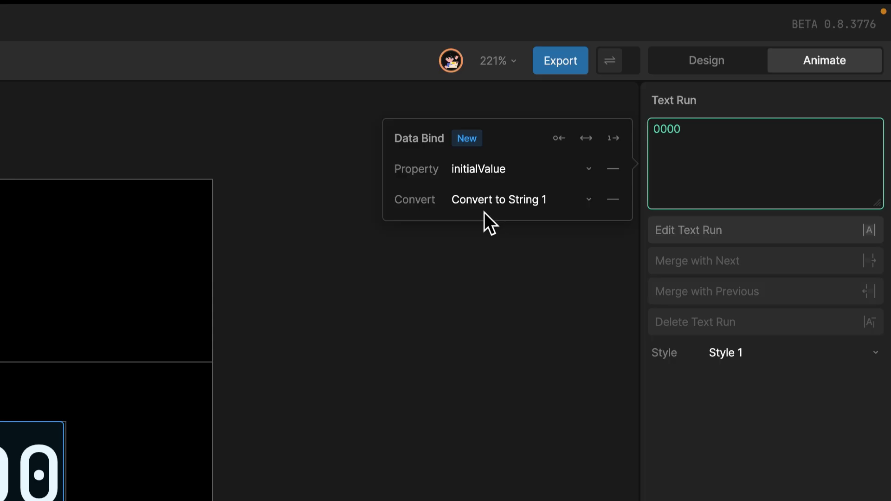
left_click(470, 303)
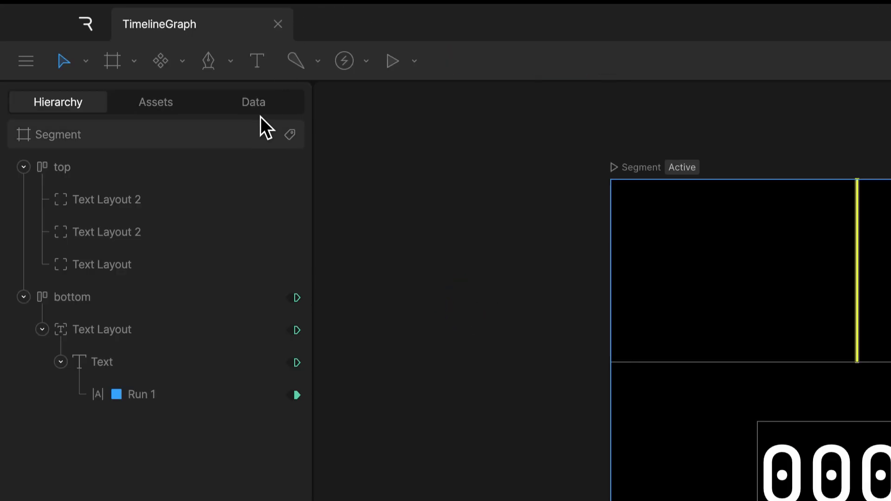
Create a new converter group, Converter Group 1, in the Data tab
left_click(253, 103)
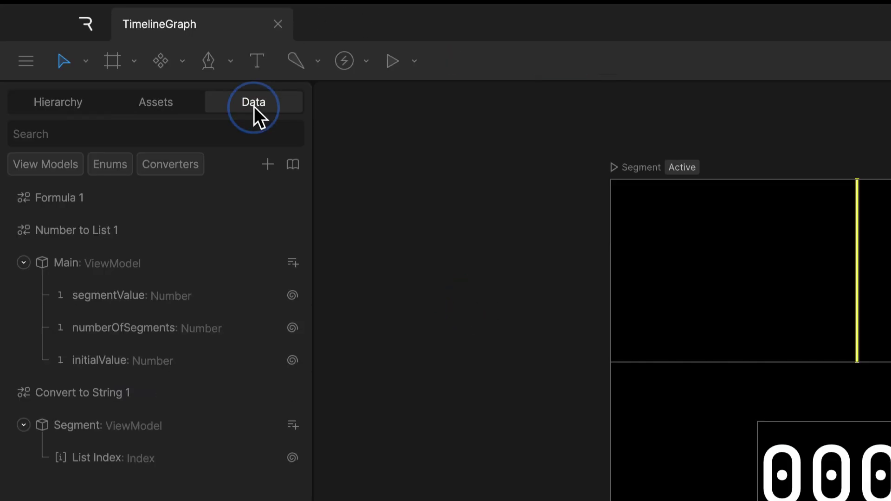
left_click(267, 163)
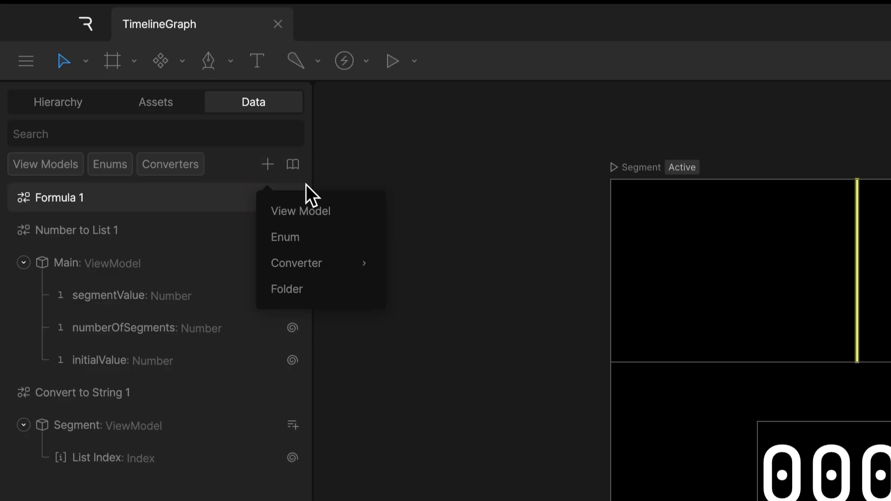
mouse_move(318, 273)
left_click(457, 262)
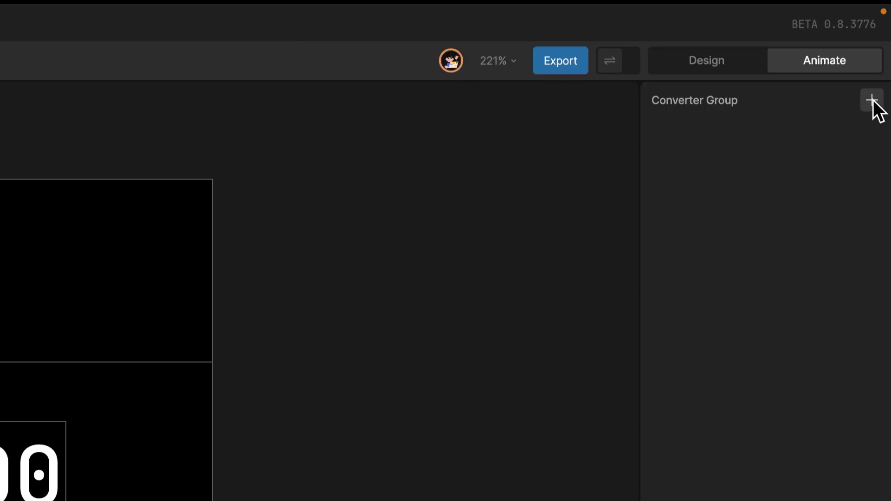
Add the existing Formula 1 into Converter Group 1
left_click(873, 103)
mouse_move(826, 173)
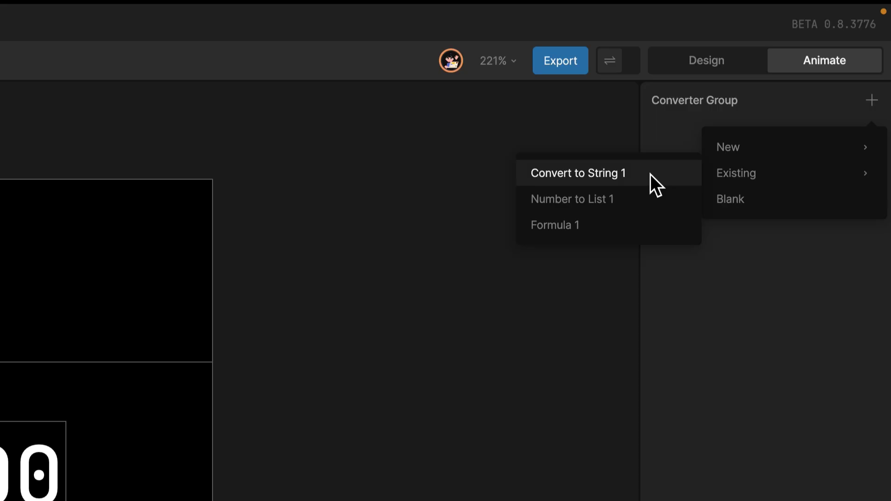
left_click(633, 225)
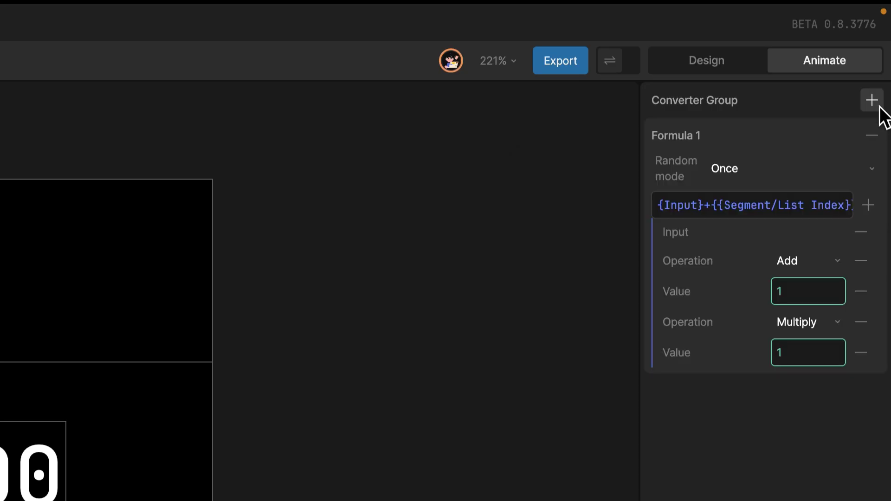
left_click(873, 100)
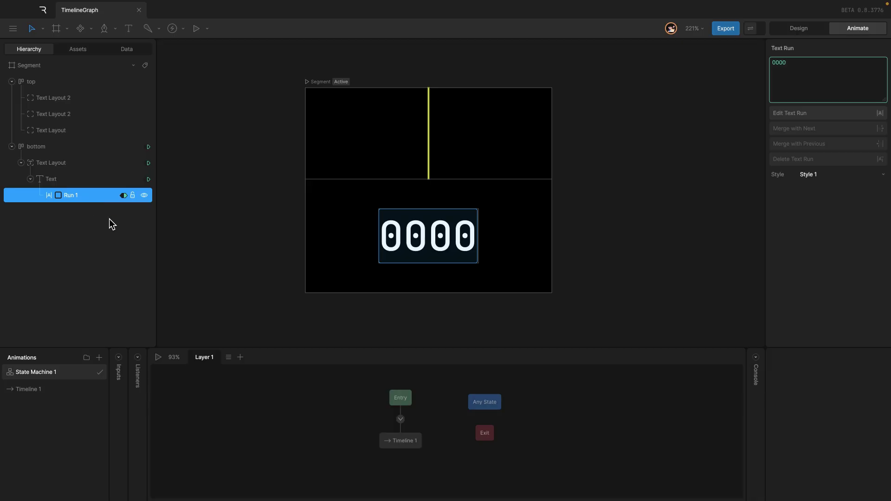
Rebind the year text run's initialValue through Converter Group 1, then play the state machine
right_click(810, 80)
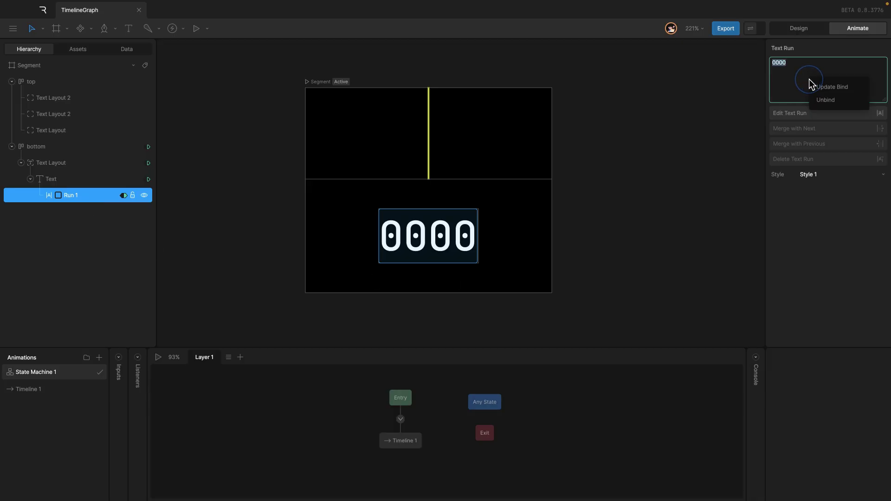
left_click(855, 88)
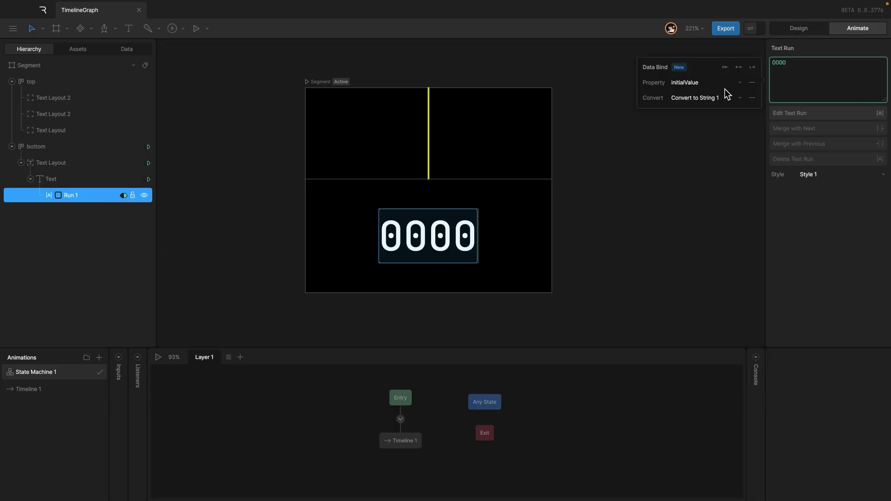
left_click(732, 103)
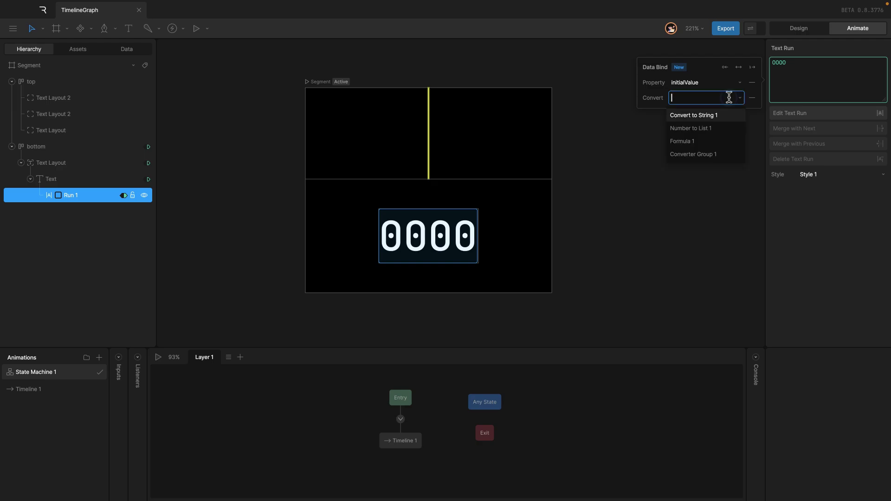
left_click(733, 155)
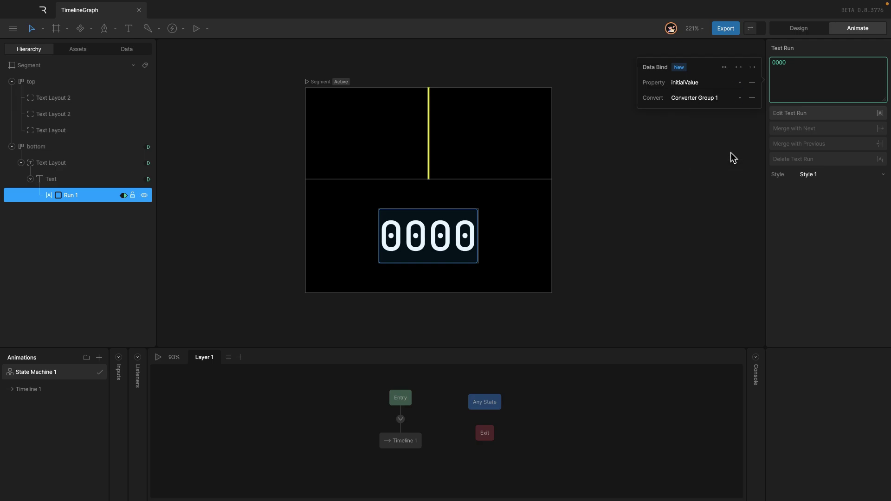
left_click(158, 357)
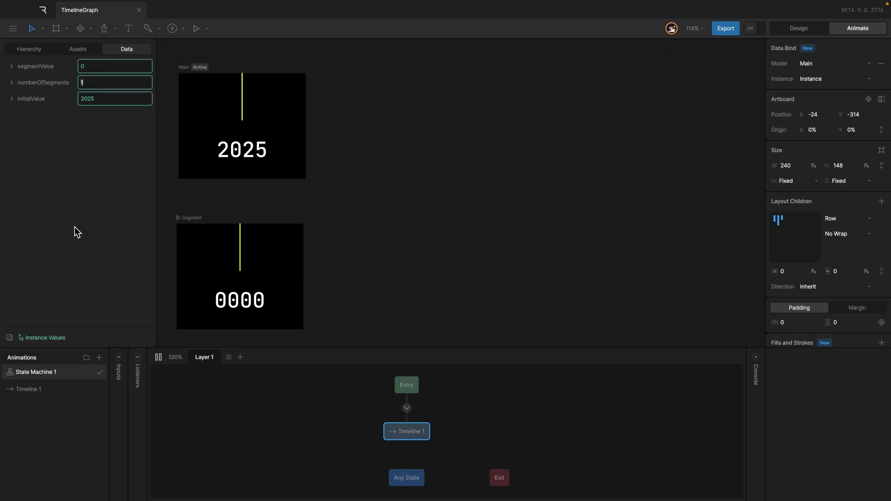
Raise numberOfSegments to 4 and segmentValue to 3, giving labels 2025, 2028, 2031, 2034
key("Up")
key("Up")
key("Up")
key("shift+Tab")
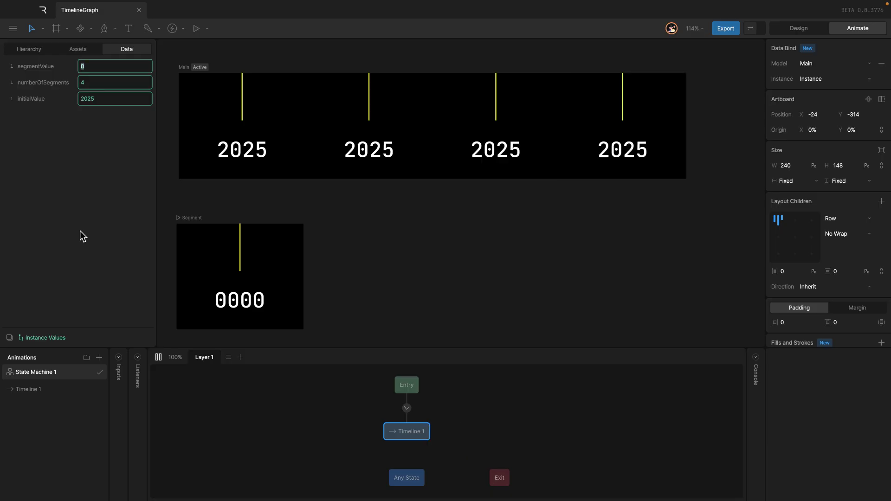
key("Up")
key("Up")
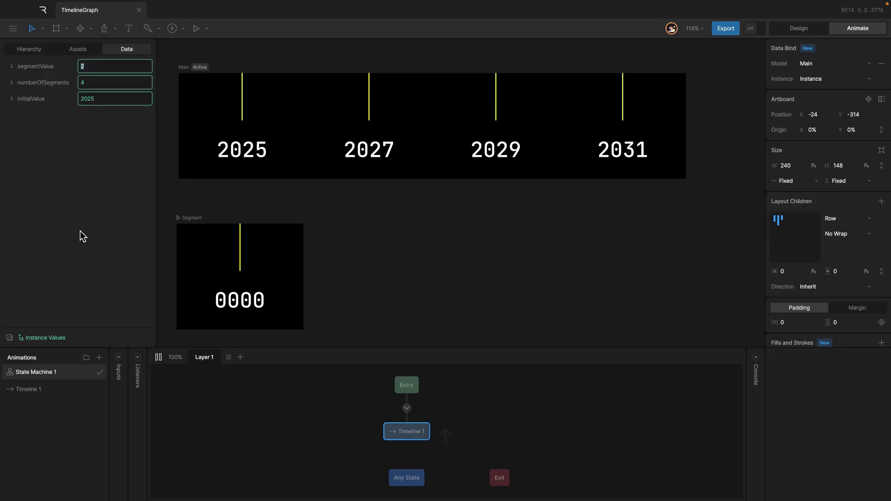
key("Up")
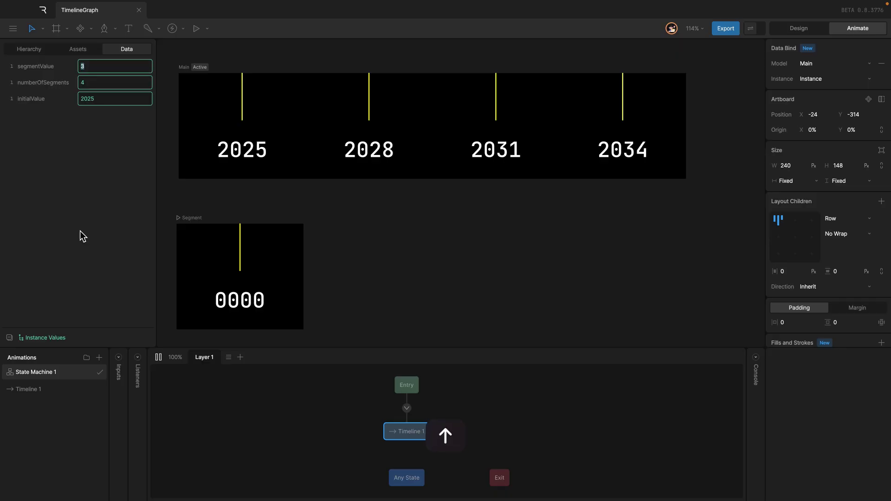
key("Up")
key("Up")
key("Up")
key("Up")
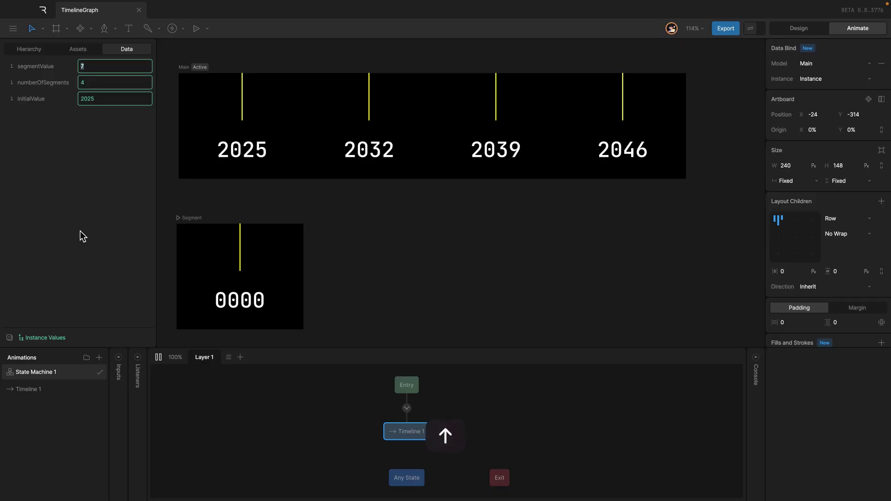